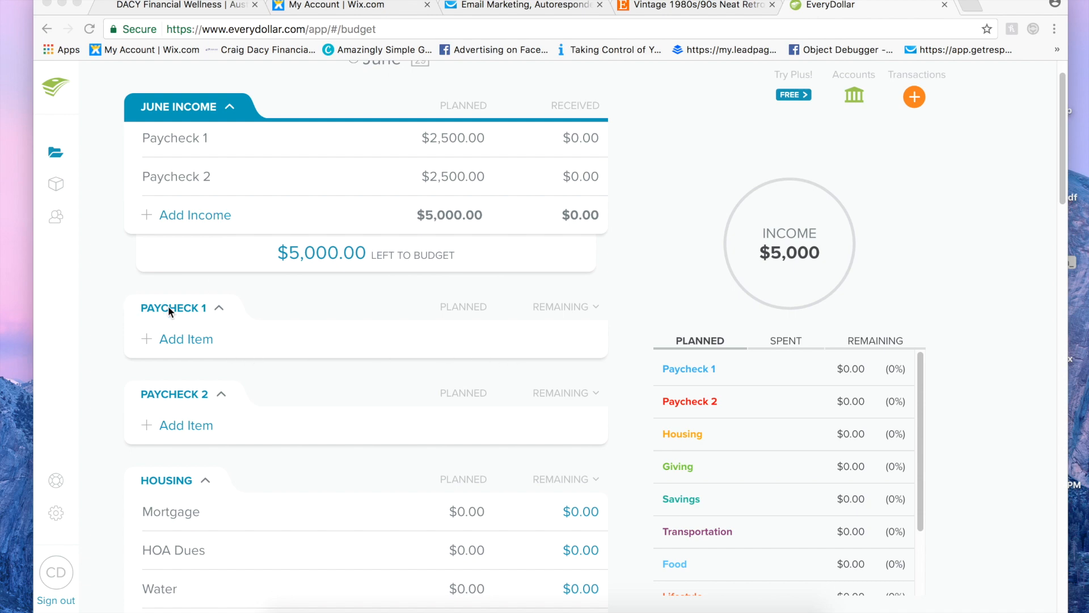
Step: Add a new budget group below Debt and name it PAYCHECK 3
scroll(266, 301, down, 10)
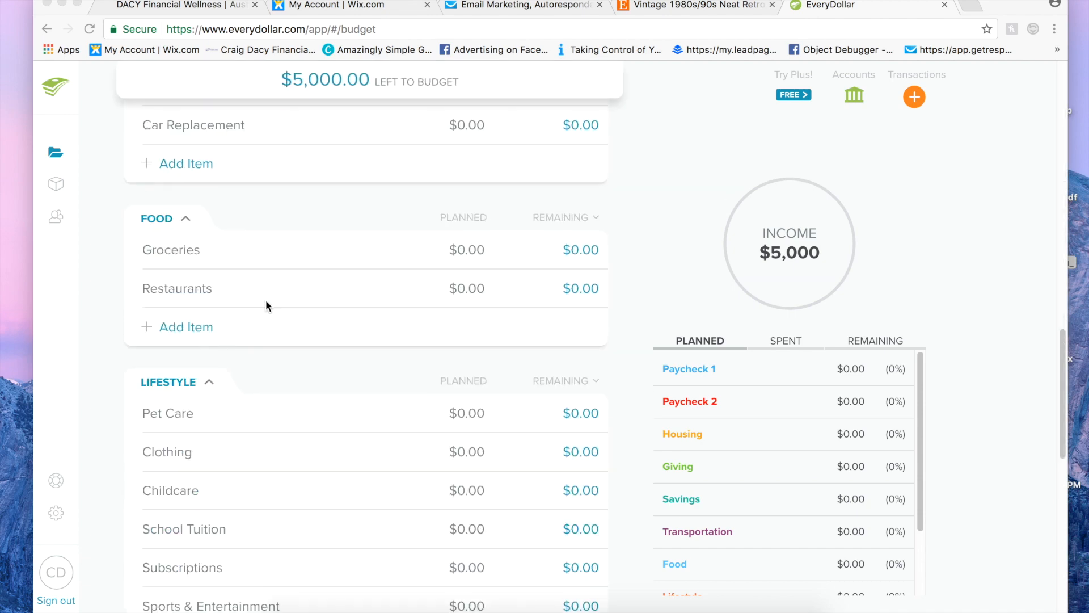
scroll(266, 305, down, 10)
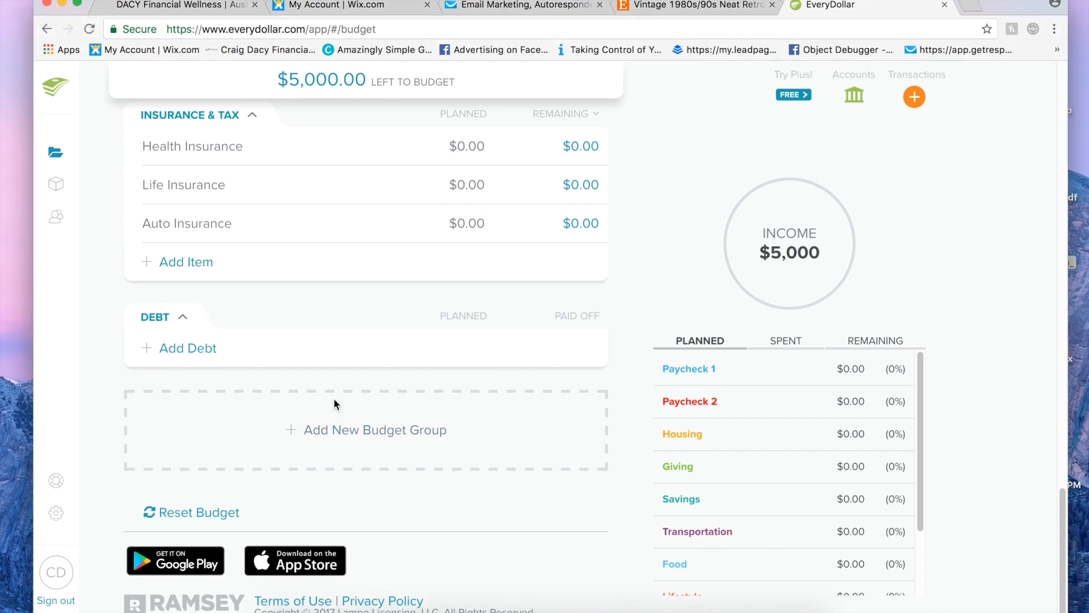
click(336, 450)
click(159, 403)
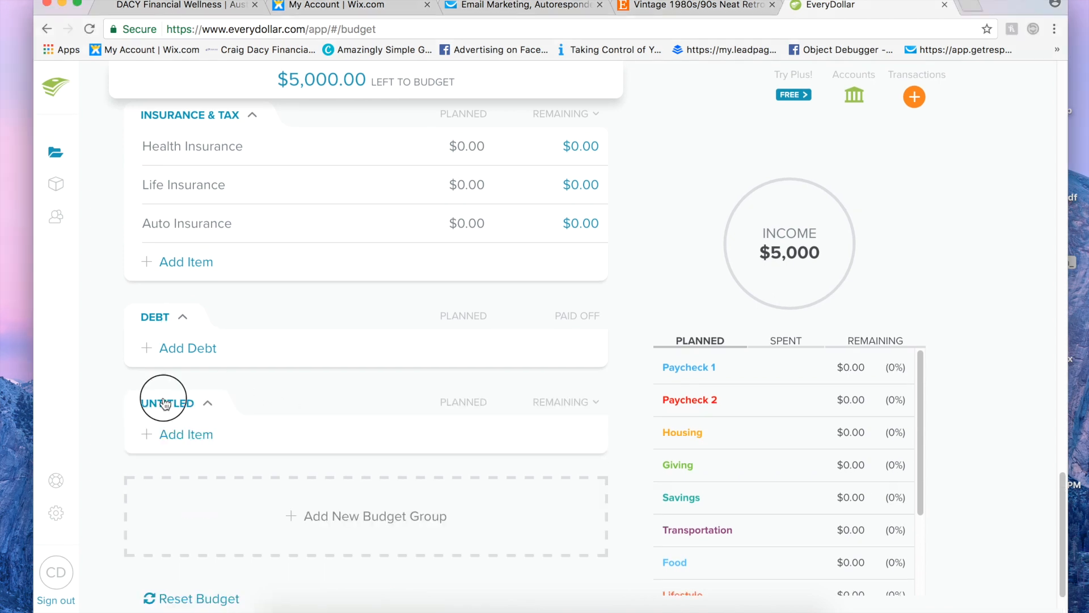
text(PAYC)
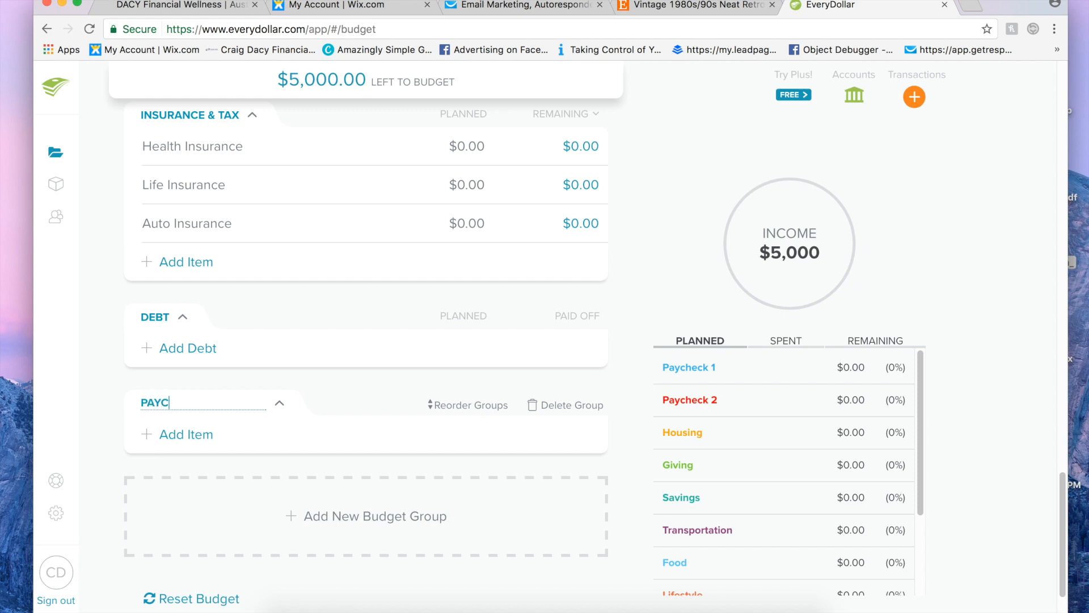
text(HECK 3)
key(Return)
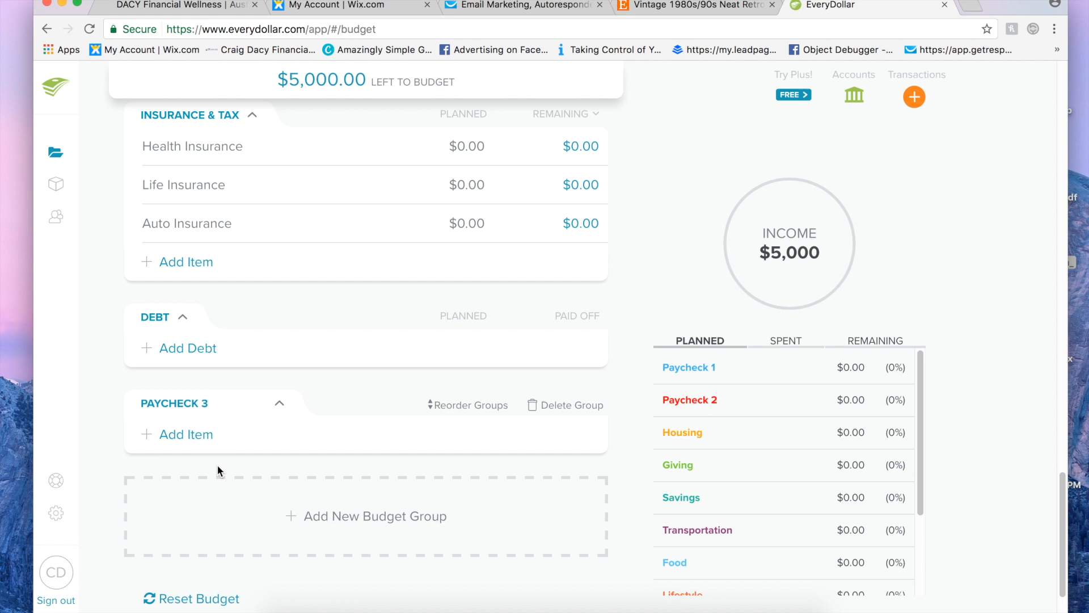
Step: Reorder the budget groups so Paycheck 3 sits between Paycheck 2 and Housing, and save the changes
click(182, 403)
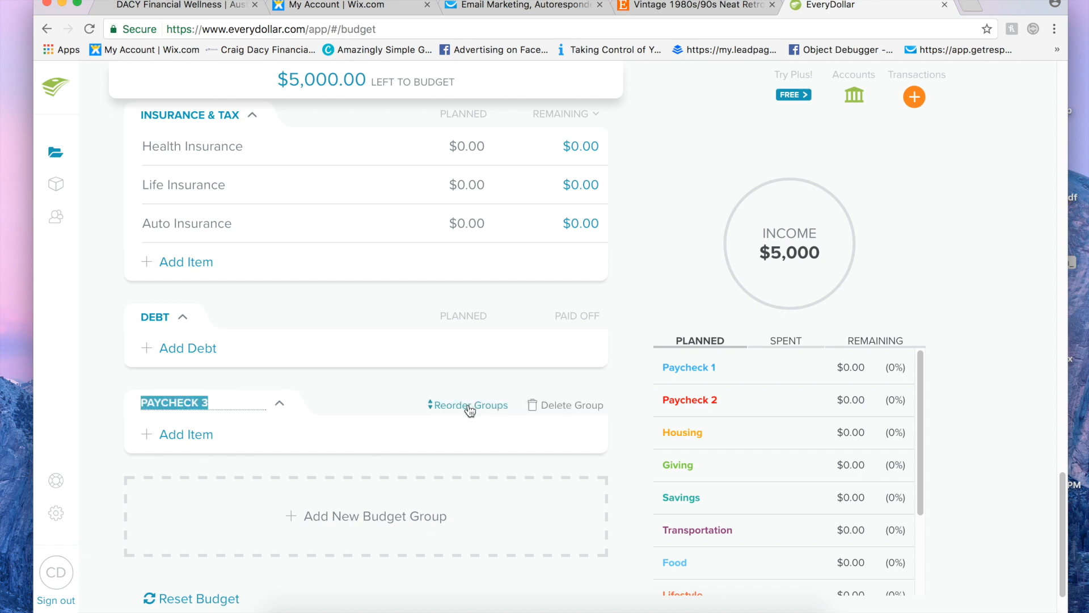
click(469, 406)
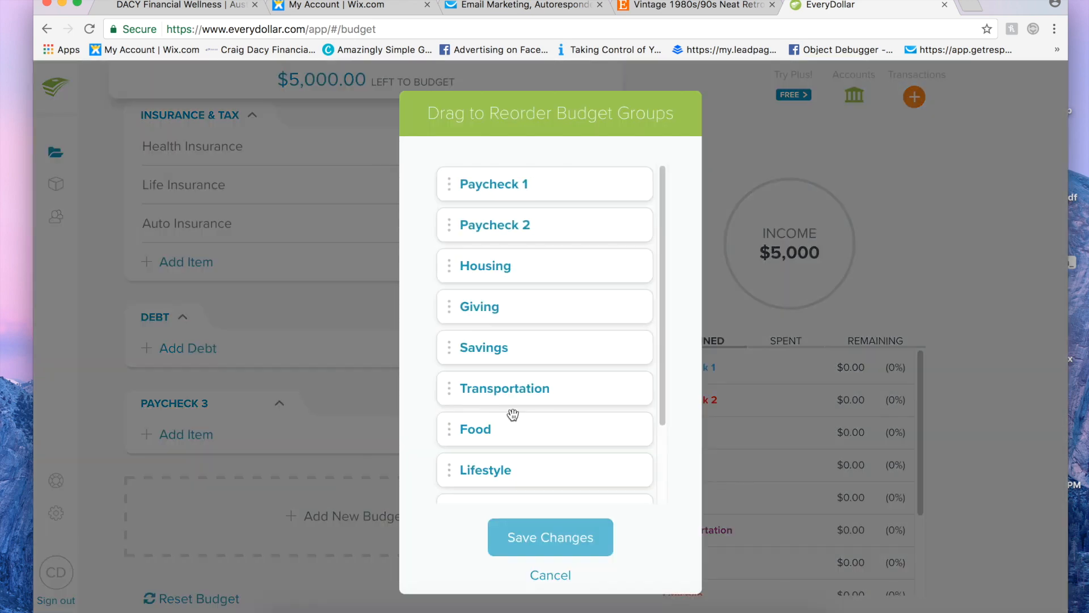
scroll(564, 214, down, 2)
drag(510, 487, 461, 209)
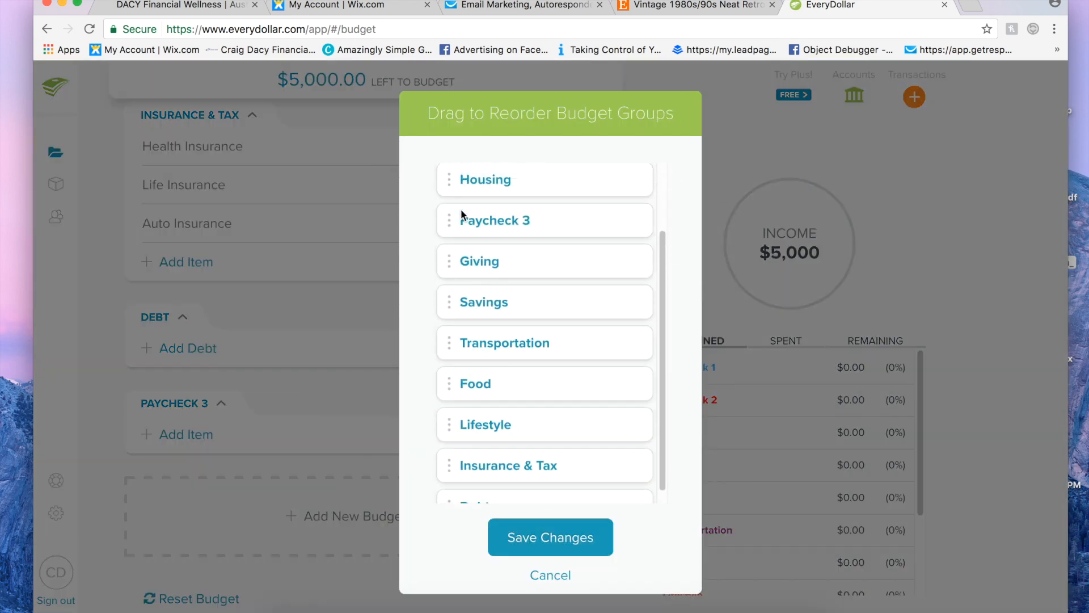
drag(489, 307, 465, 251)
click(528, 537)
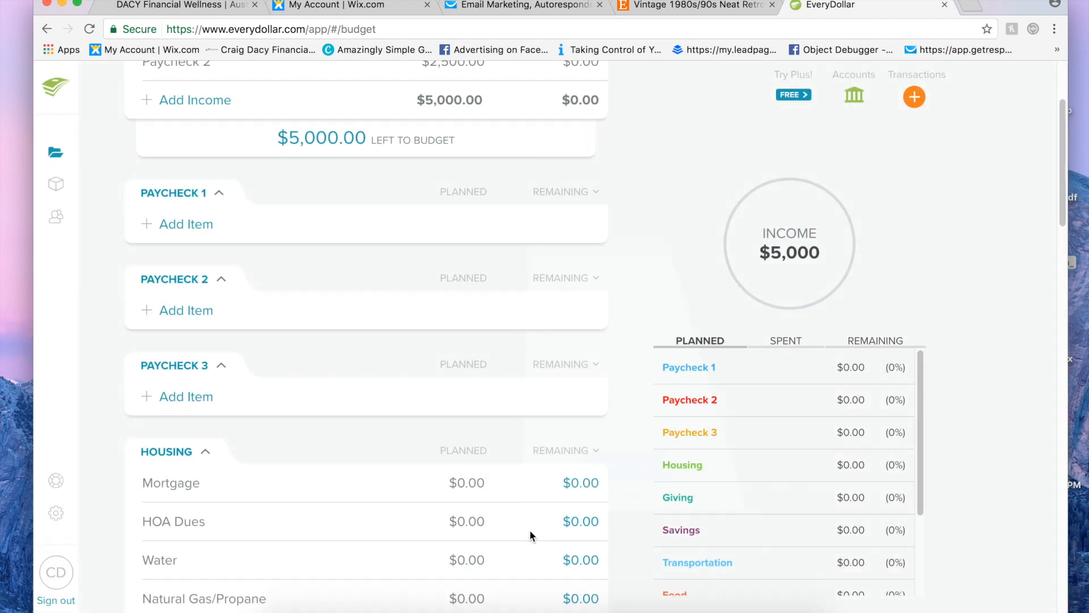
Step: Look over the paycheck groups and the Housing items below them for expenses to assign
scroll(420, 472, up, 3)
scroll(419, 472, down, 3)
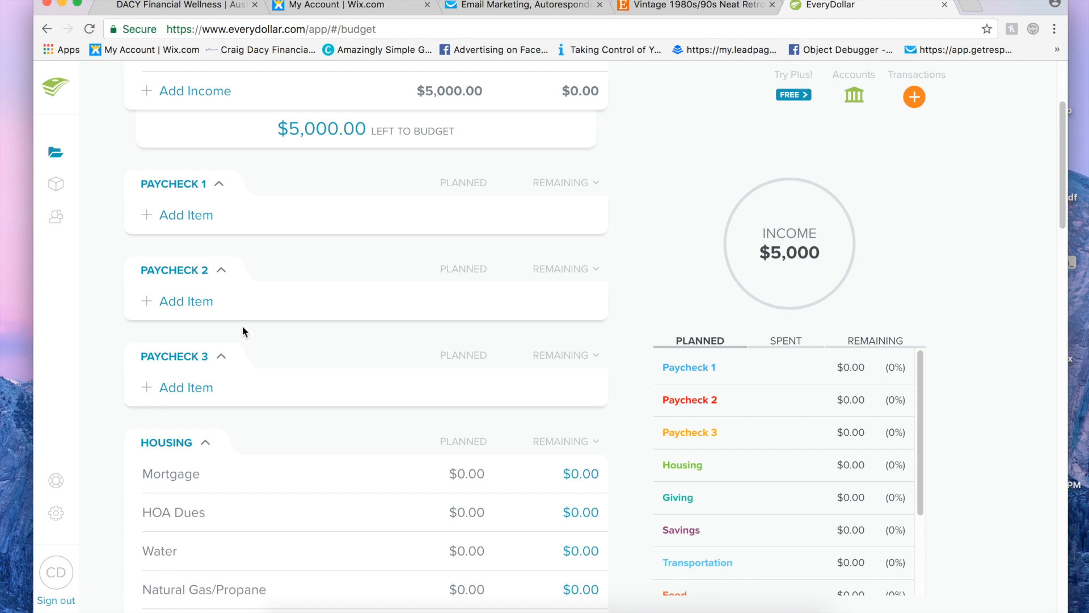
scroll(243, 327, down, 10)
scroll(242, 327, up, 5)
scroll(243, 327, up, 8)
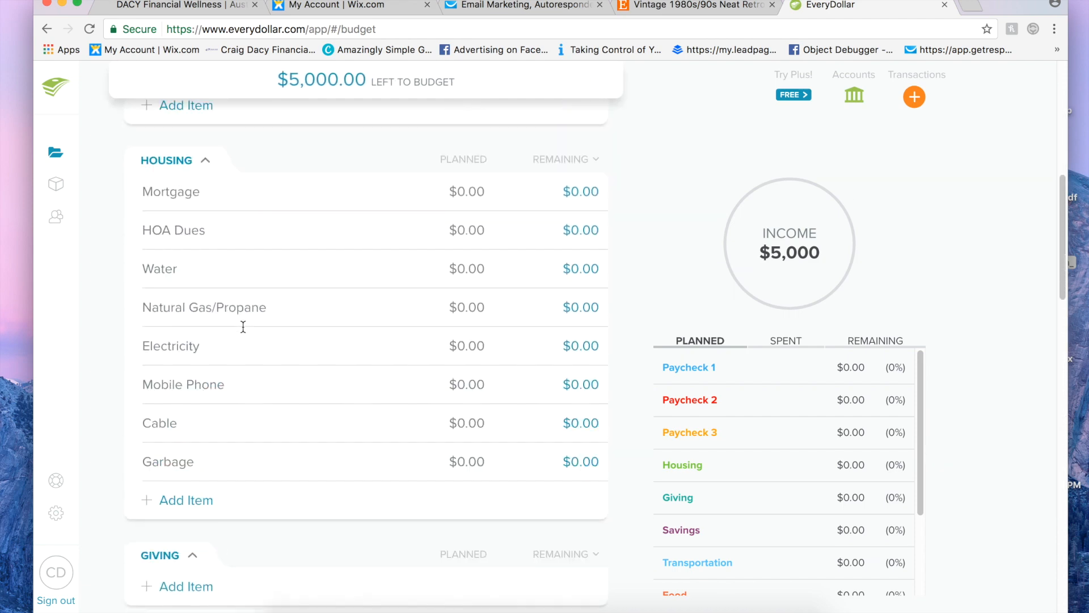
scroll(243, 310, up, 2)
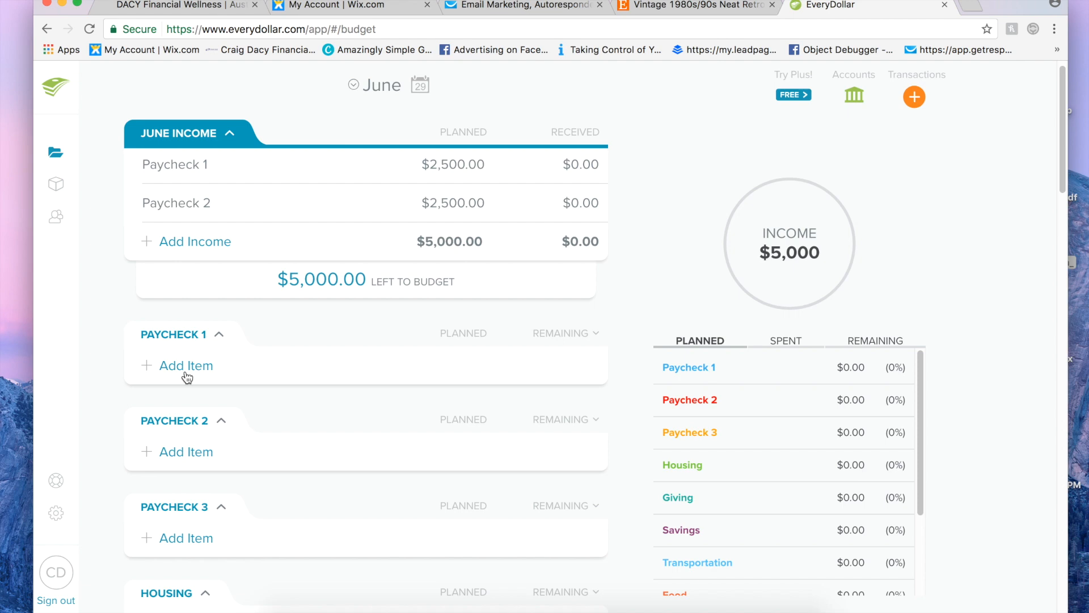
Step: Add a Mortgage item to the Paycheck 1 group with a planned amount of $1,000
scroll(248, 346, down, 1)
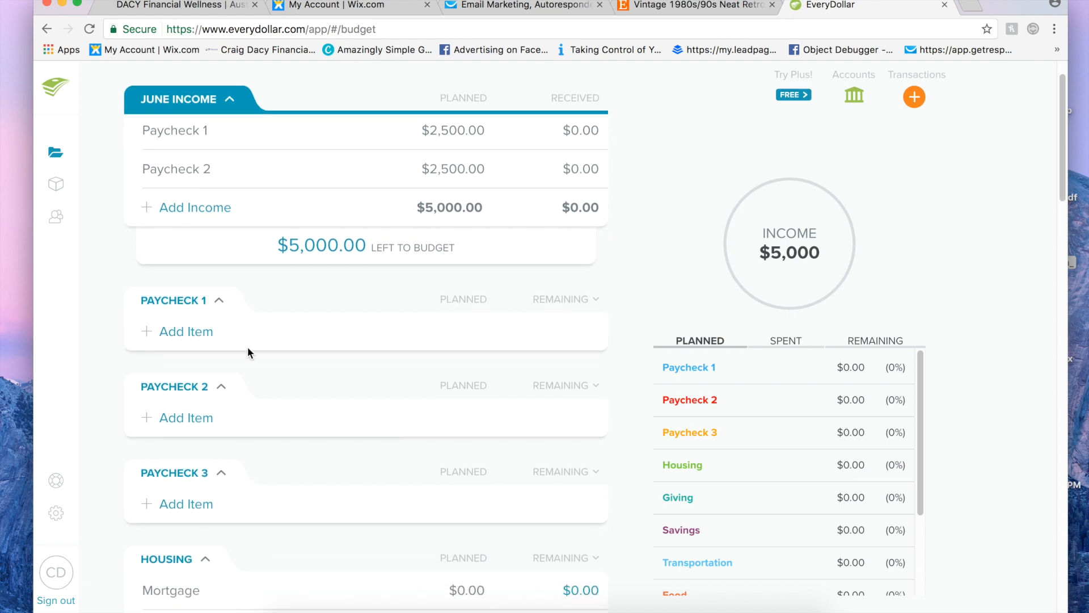
click(193, 338)
text(Mortgage)
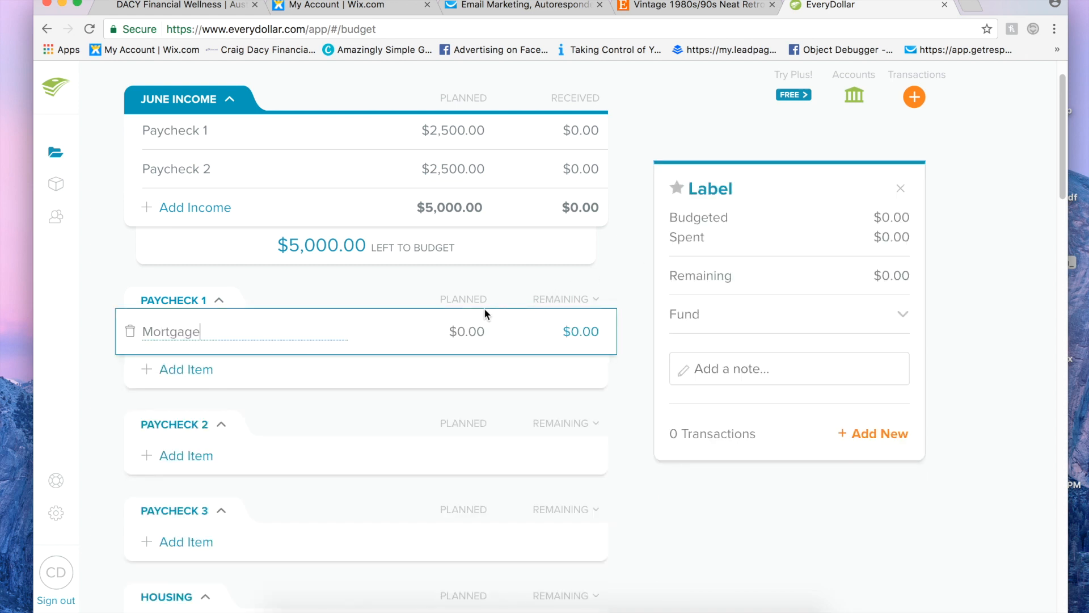
click(470, 332)
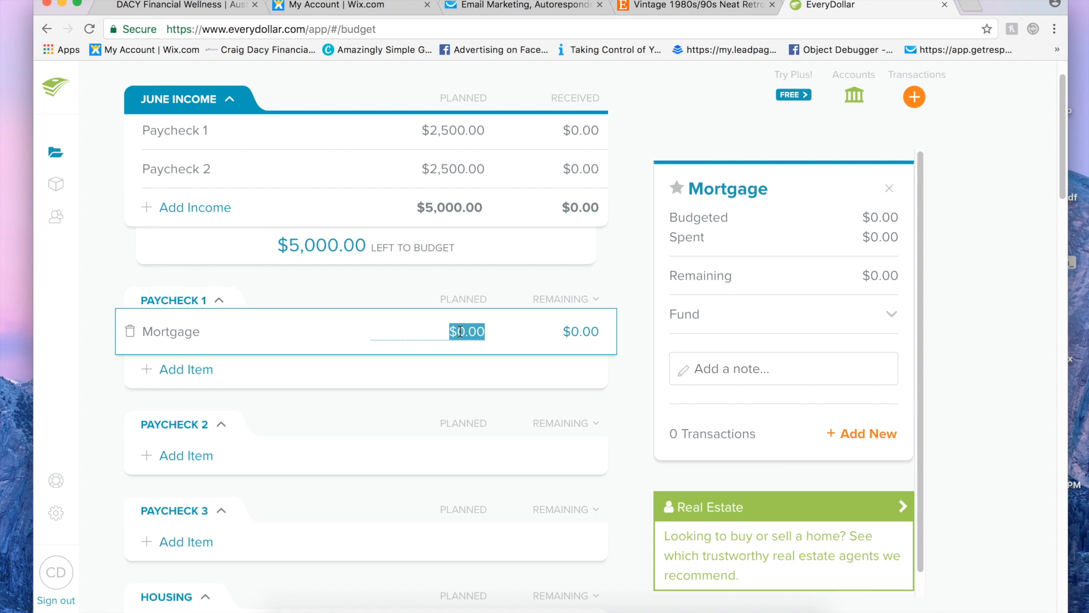
text(1000)
key(Return)
Step: Add an Electricity item to the Paycheck 1 group with a planned amount of $100
click(207, 384)
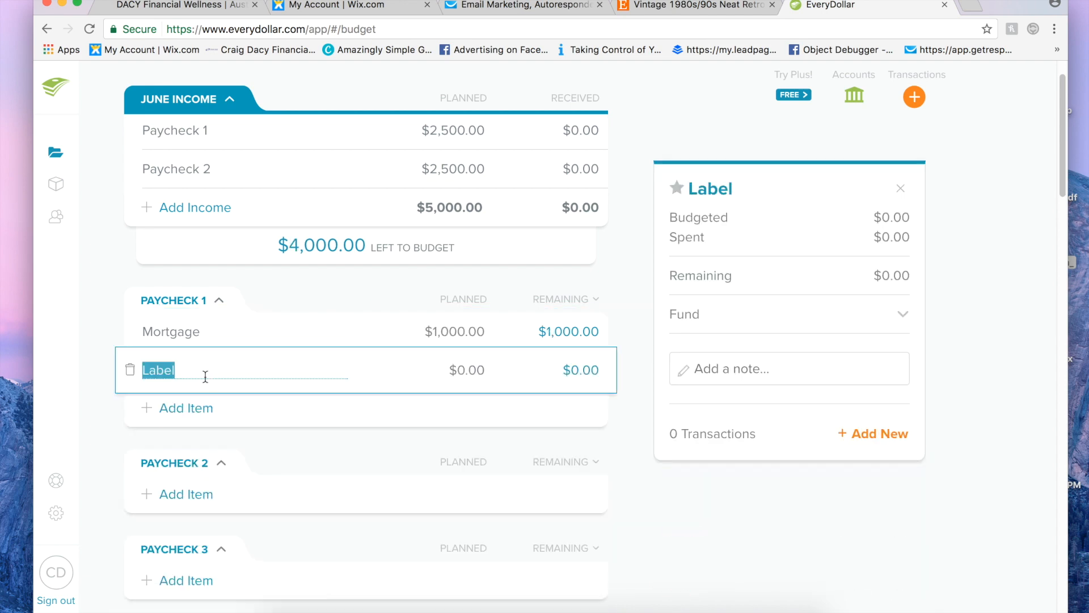
text(Electricity)
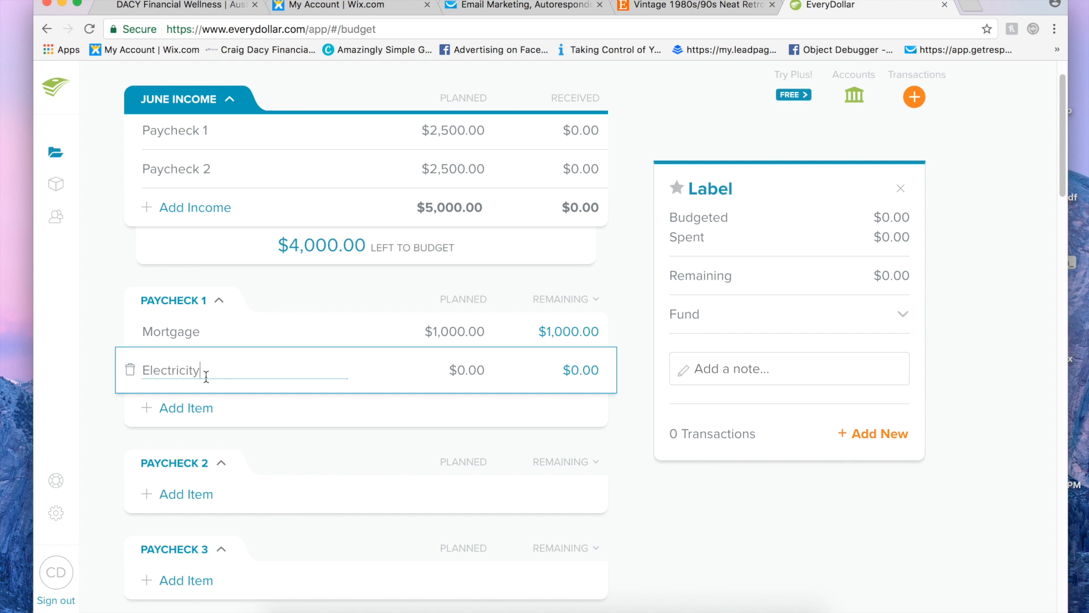
click(452, 370)
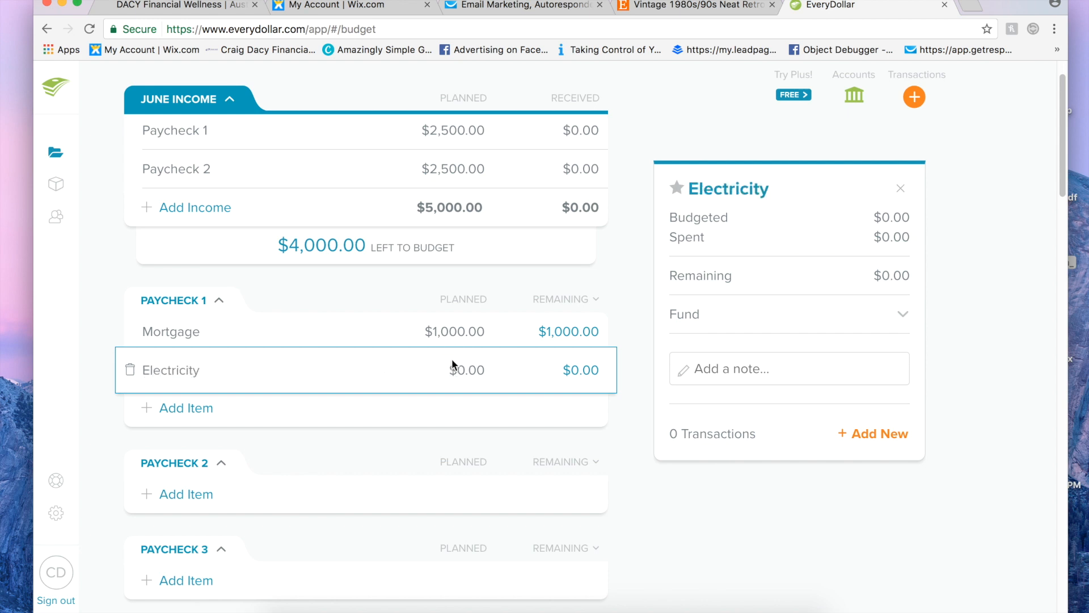
text(100)
Step: Add a Groceries item to the Paycheck 1 group with a planned amount of $200
click(175, 409)
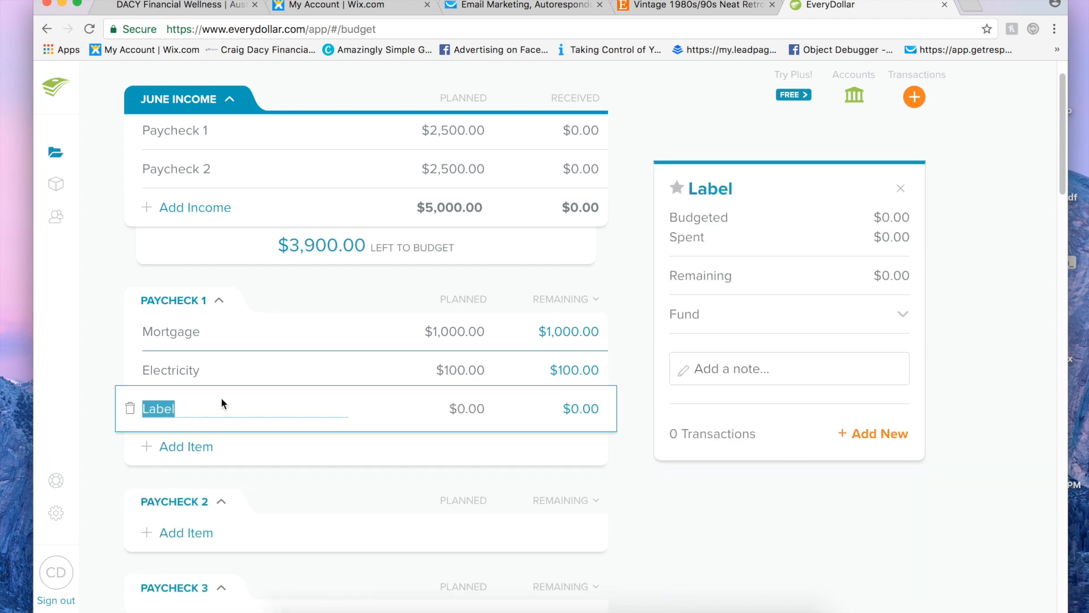
text(Groceries)
click(464, 408)
text(200)
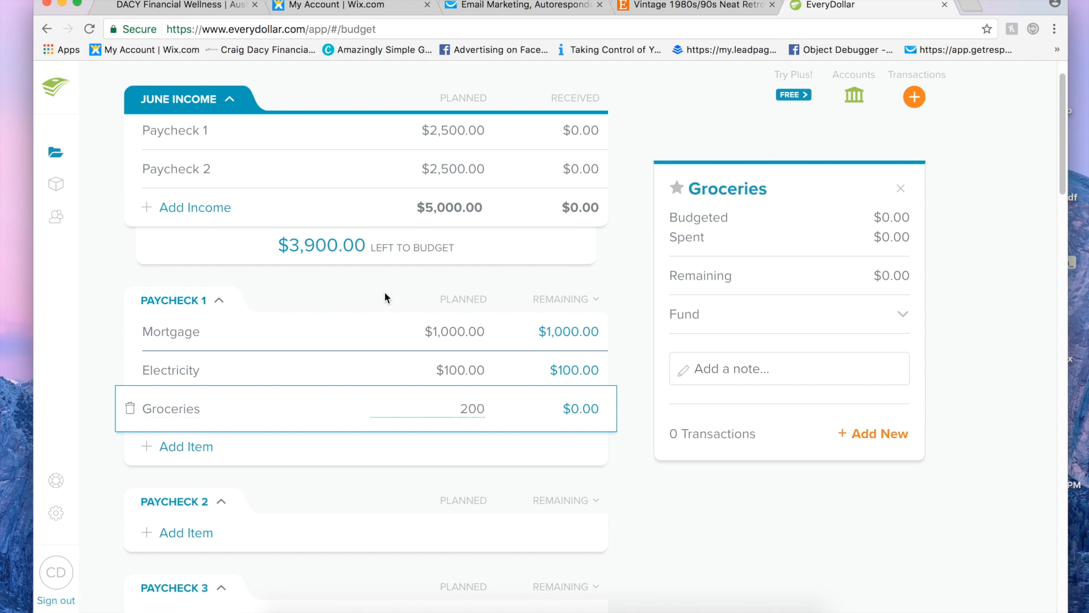
click(374, 292)
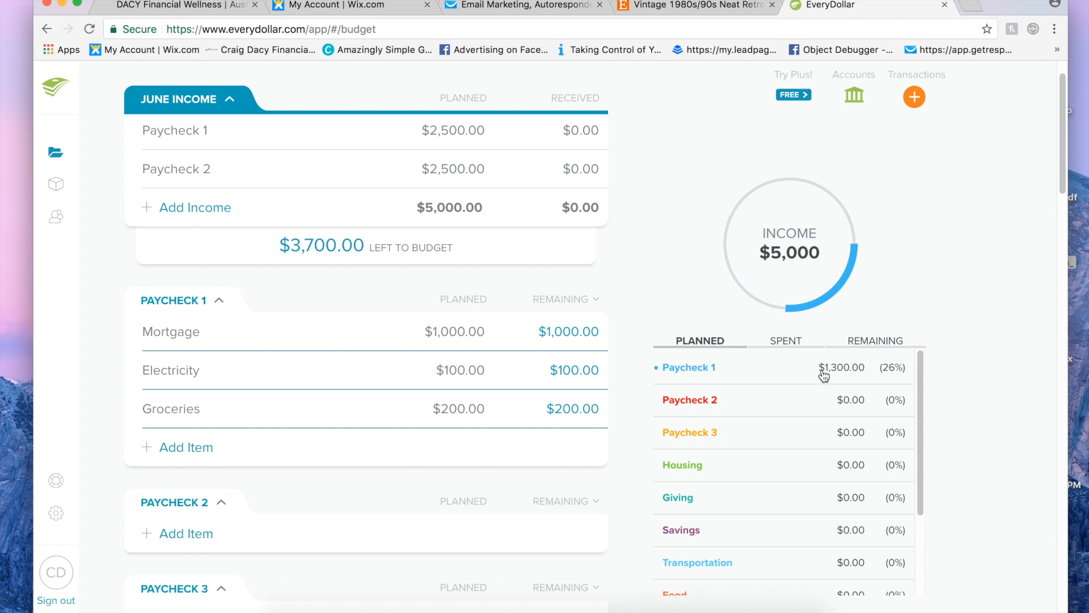
Step: Add a Gas item to the Paycheck 1 group with a planned amount of $150
click(193, 447)
text(Gas)
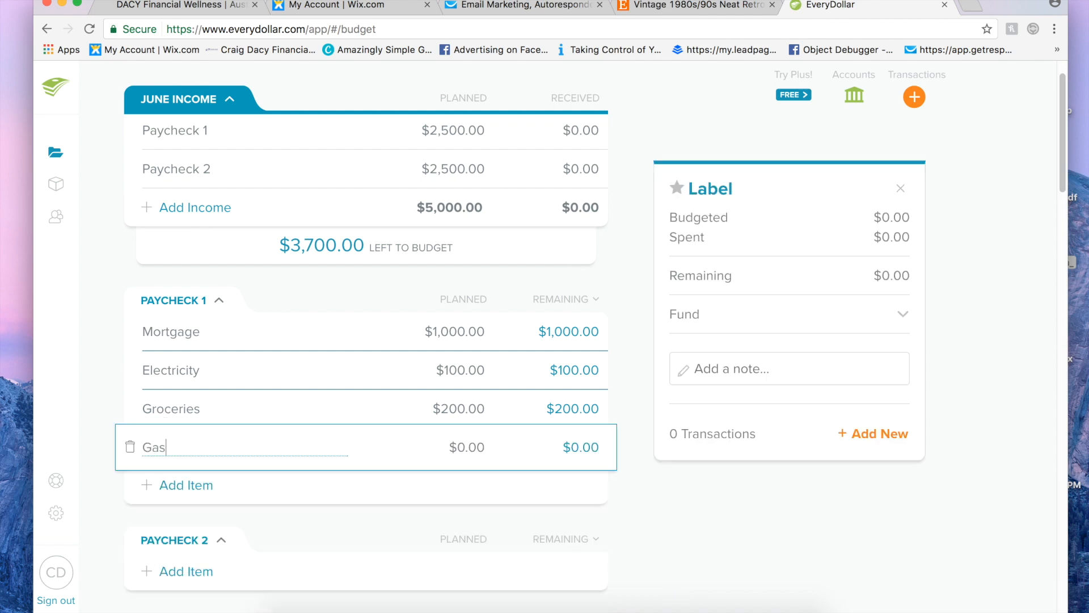
key(Tab)
text(159)
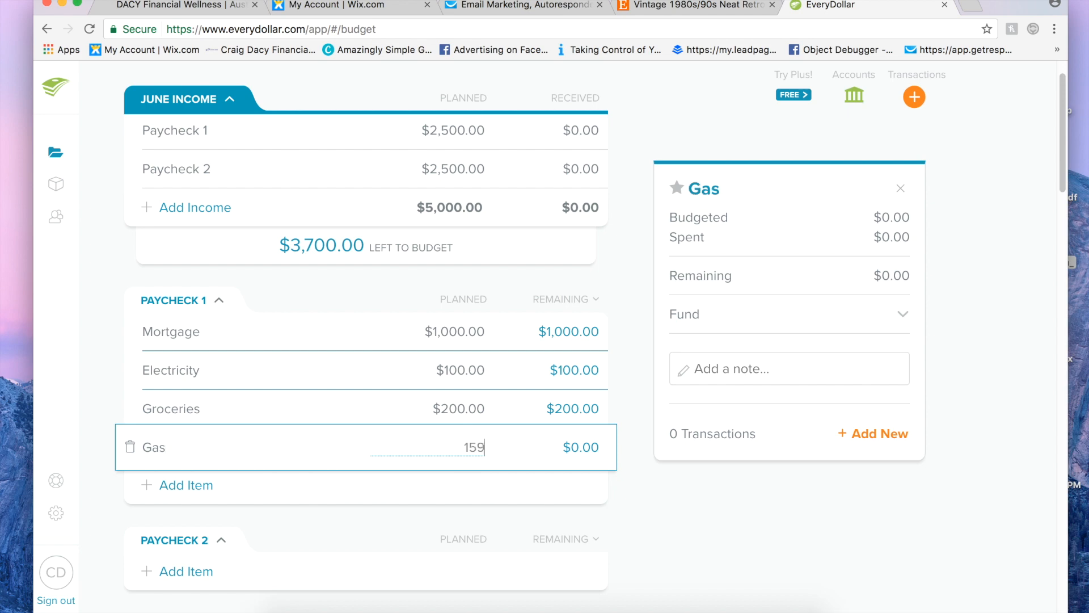
key(BackSpace)
text(0)
Step: Add an unnamed item below Gas in Paycheck 1 and check the Housing list for further expenses
click(174, 490)
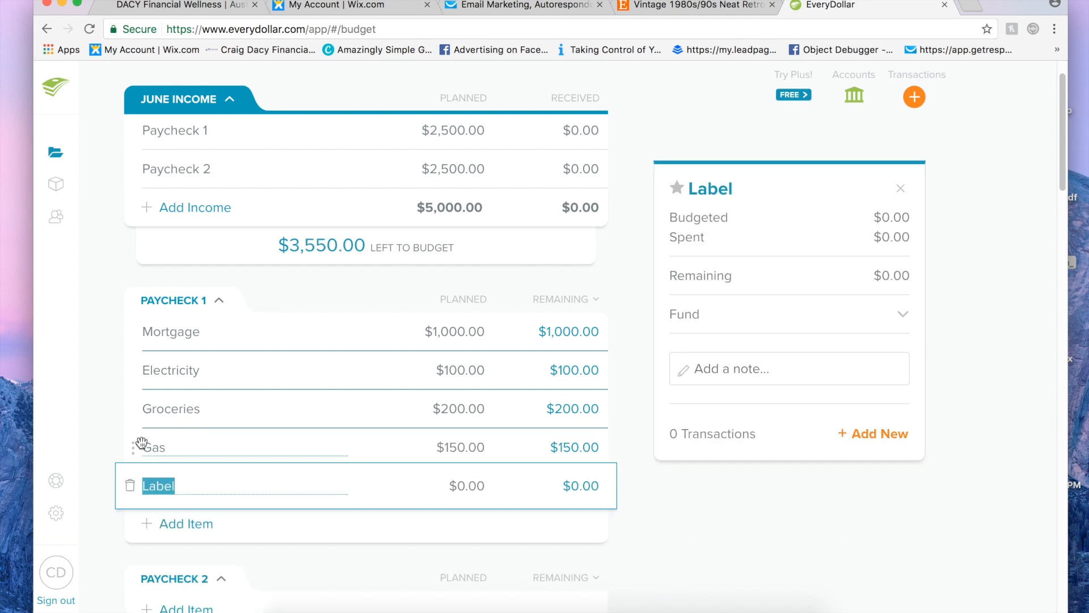
click(111, 432)
scroll(112, 434, down, 8)
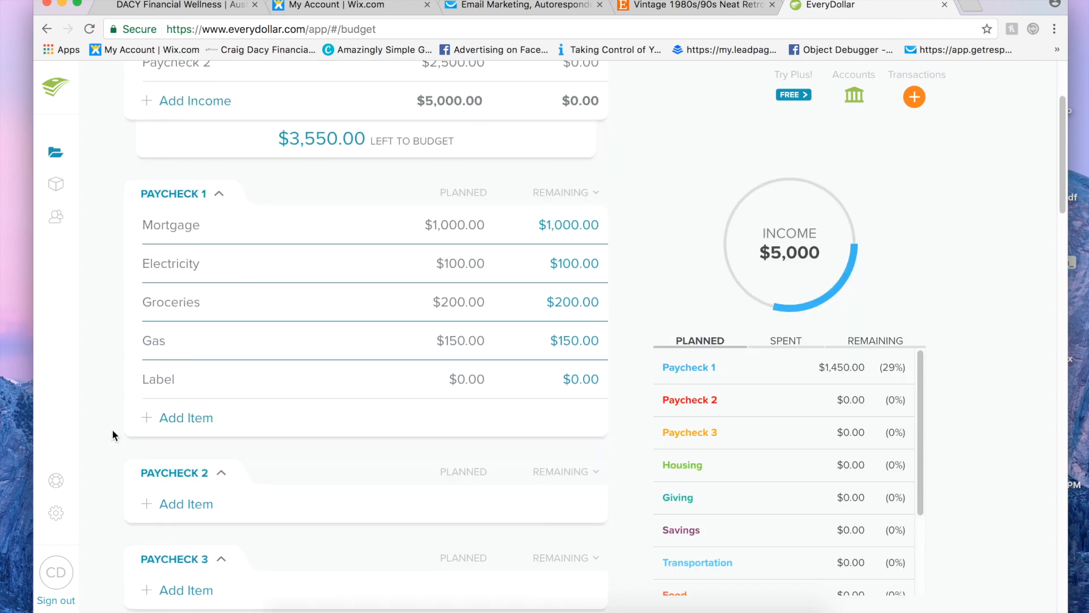
scroll(111, 429, down, 5)
scroll(111, 429, up, 4)
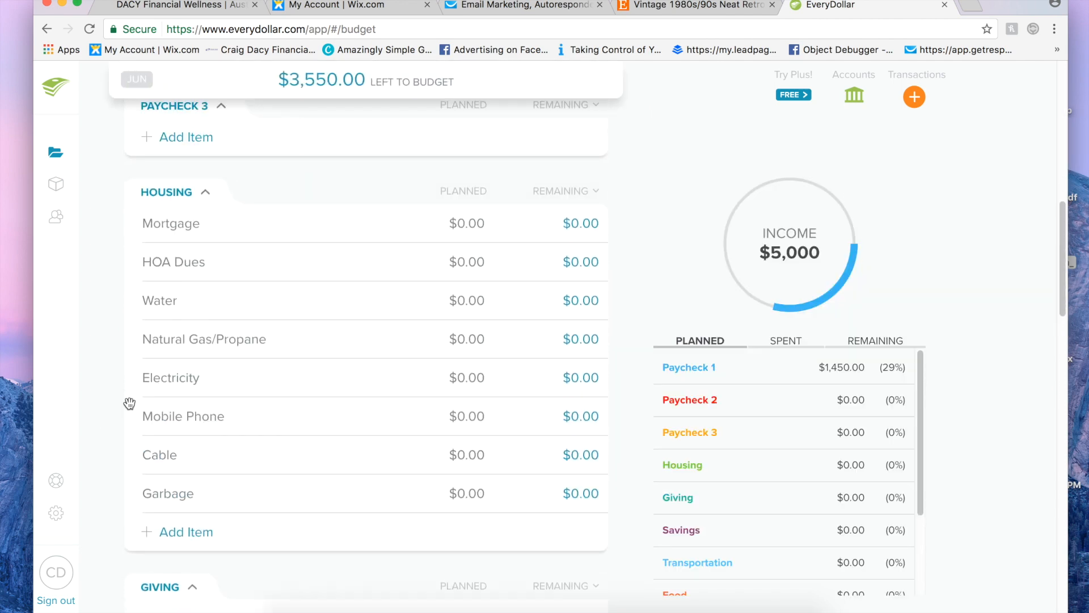
scroll(177, 386, down, 2)
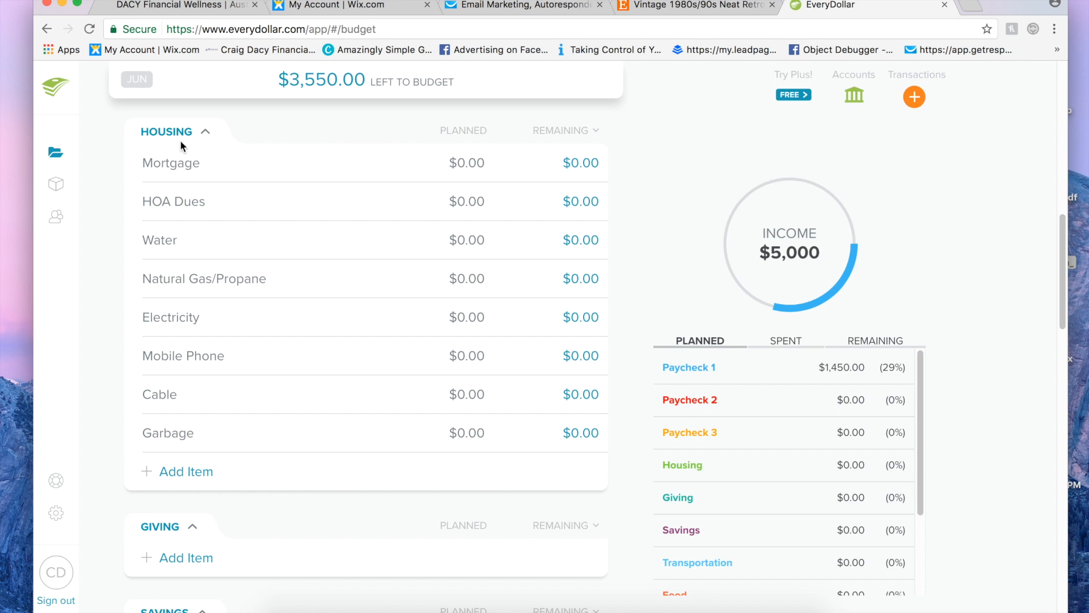
scroll(186, 368, up, 8)
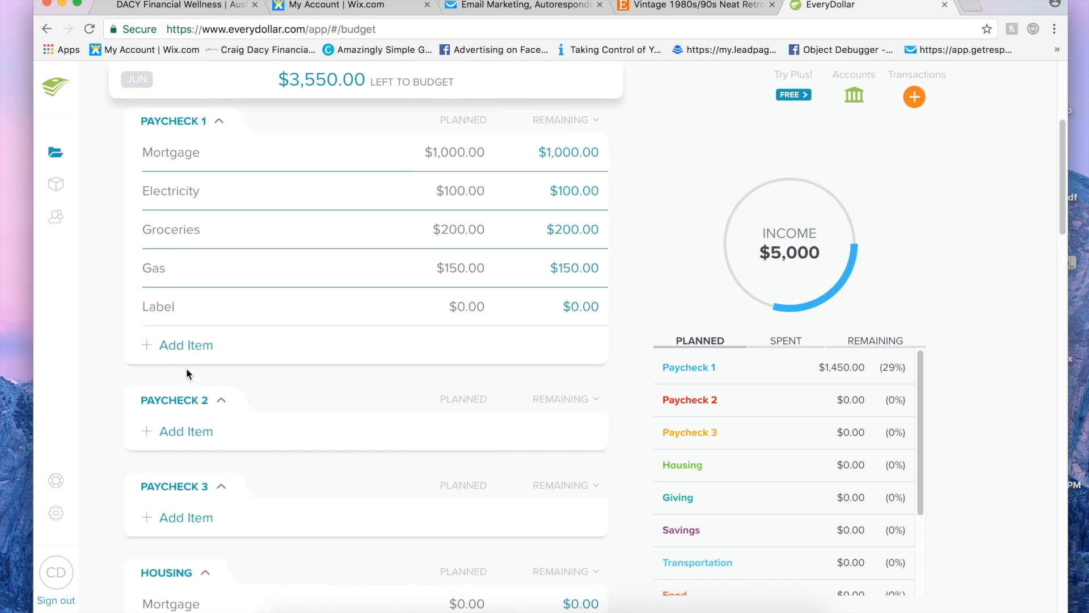
scroll(186, 370, up, 1)
Step: Name the blank Paycheck 1 item Cell phone and set its planned amount to $150
click(159, 343)
text(Cell phone)
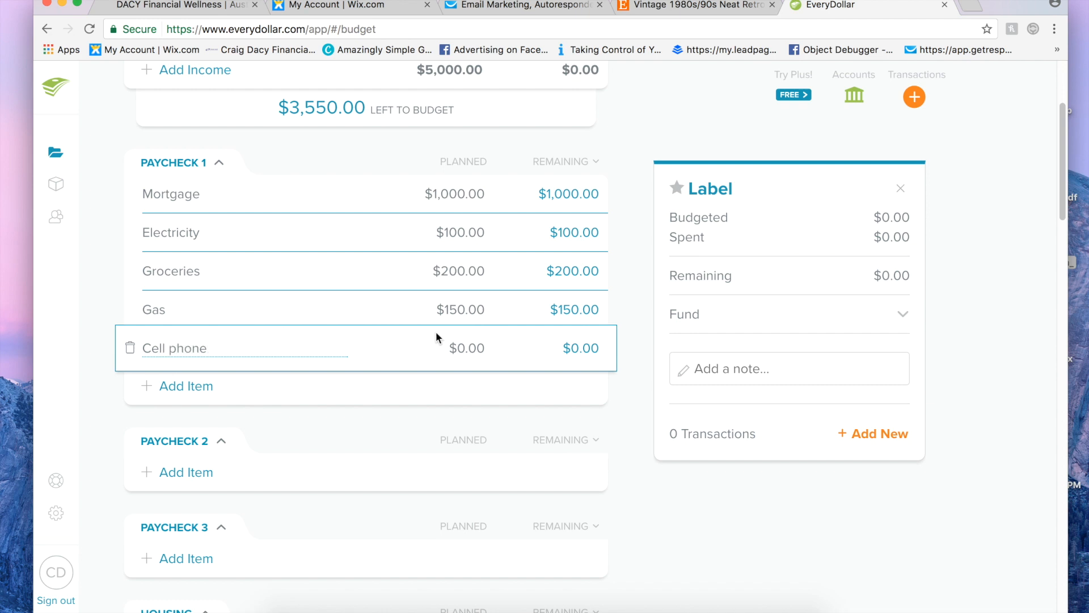
key(Tab)
text(150)
click(638, 315)
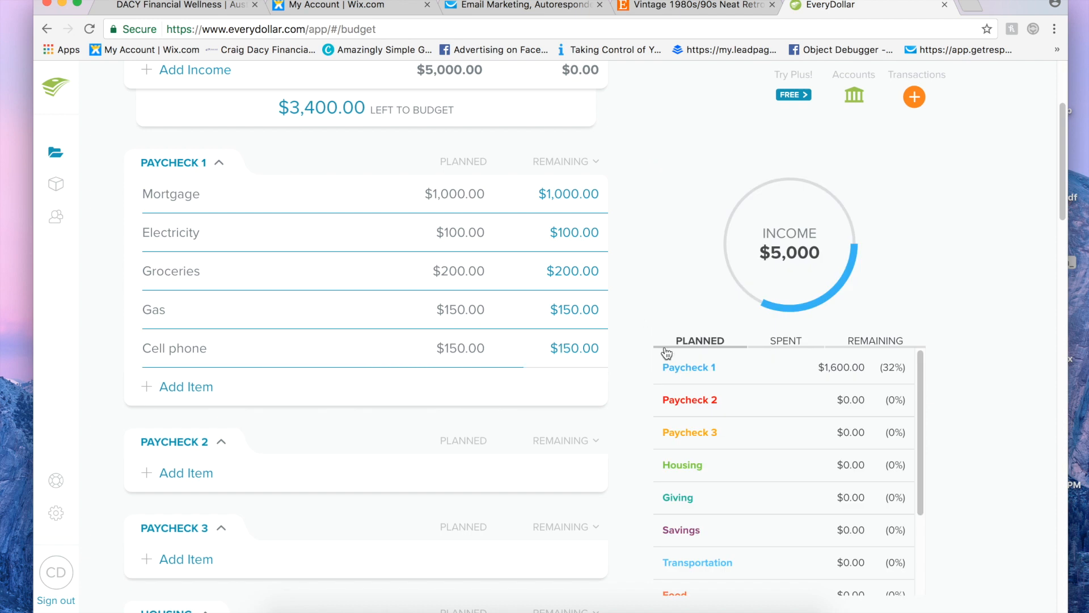
Step: Add a Water item to the Paycheck 2 group with a planned amount of $100
scroll(454, 310, down, 3)
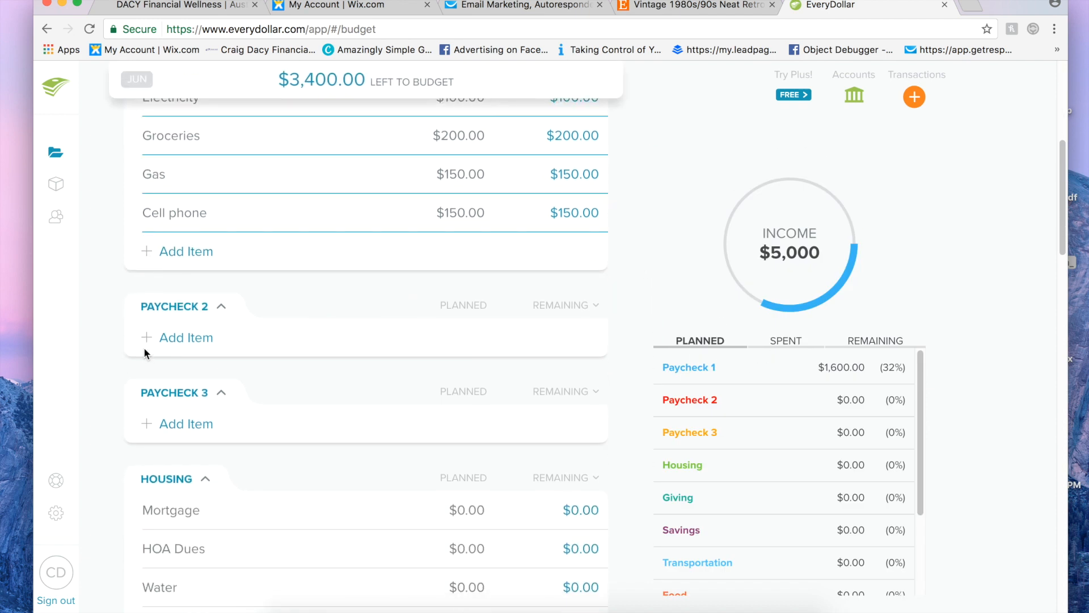
click(185, 310)
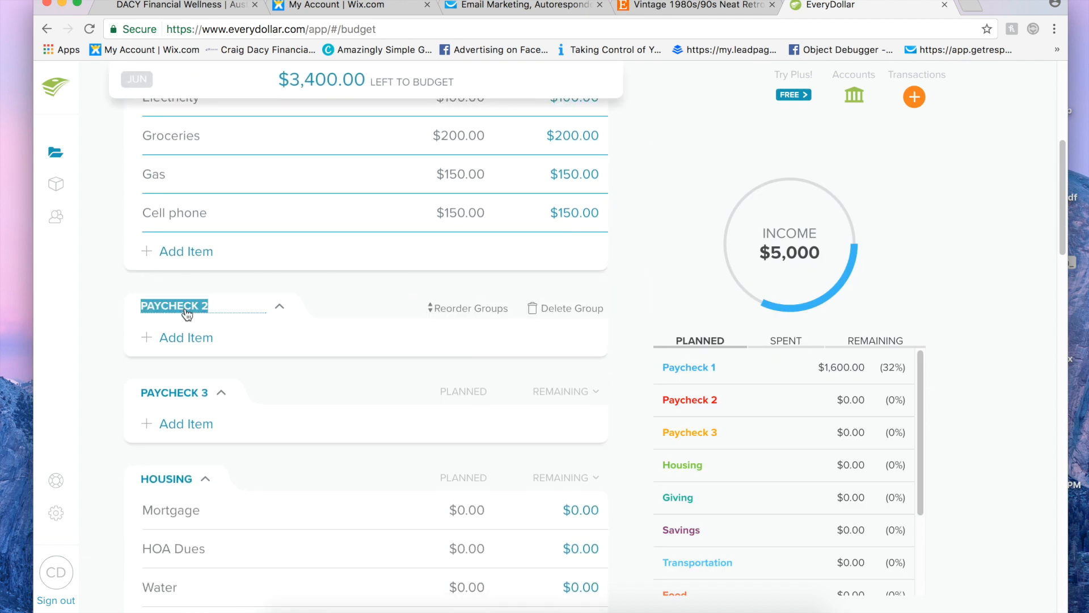
click(173, 349)
text(Water)
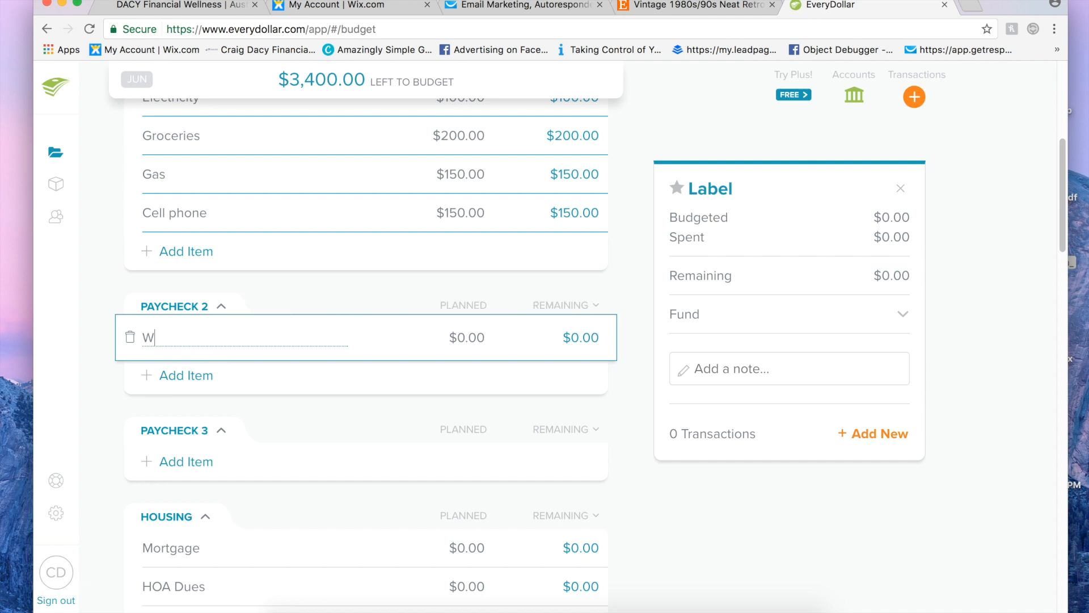
click(466, 334)
text(100)
click(482, 298)
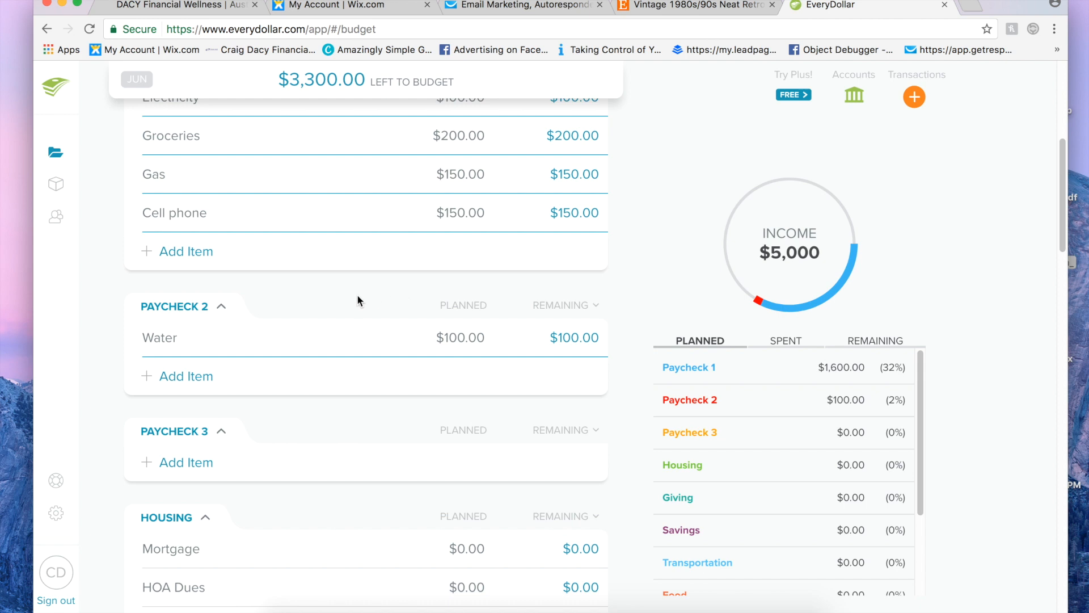
Step: Examine the Paycheck 2 and Paycheck 1 shares in the income chart, then compare the spent and planned breakdowns
scroll(357, 294, up, 2)
click(760, 307)
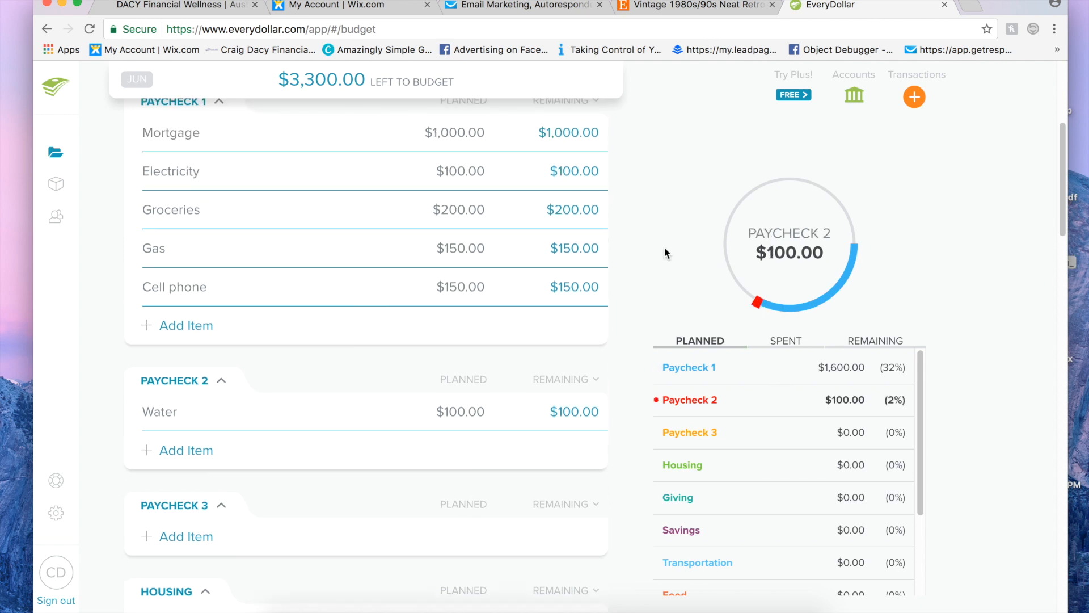
click(775, 310)
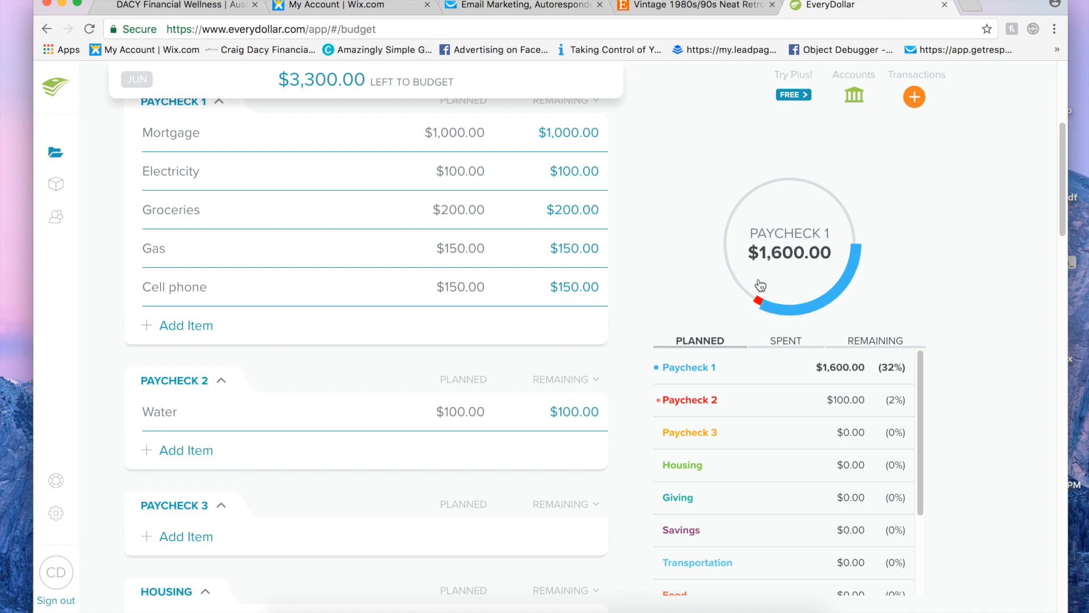
click(784, 344)
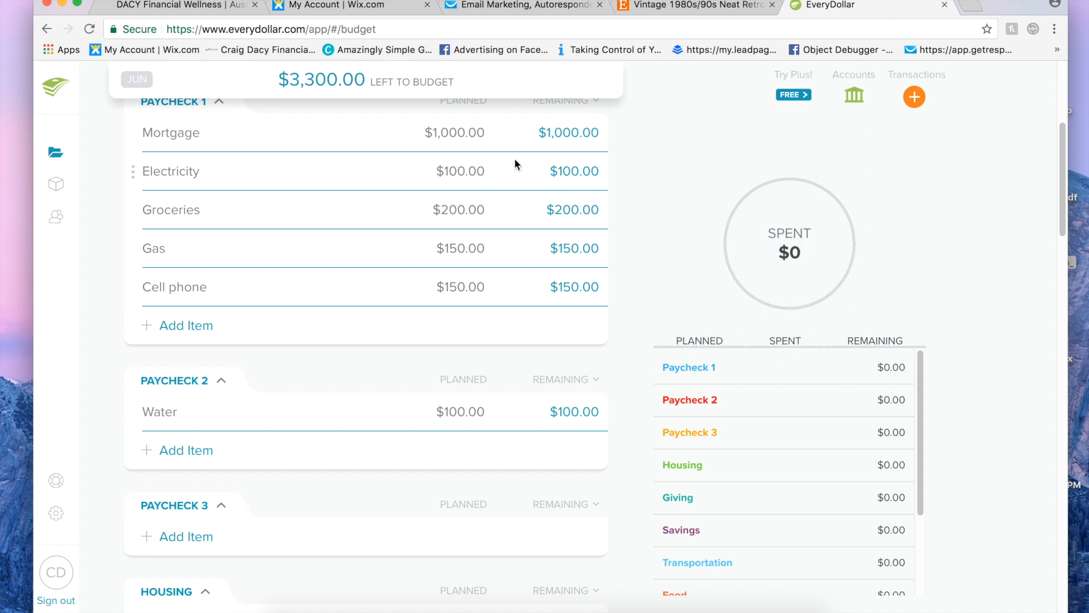
click(686, 344)
Step: Check the Housing group's reorder and delete options and review the paycheck groups against the June income
scroll(613, 248, down, 8)
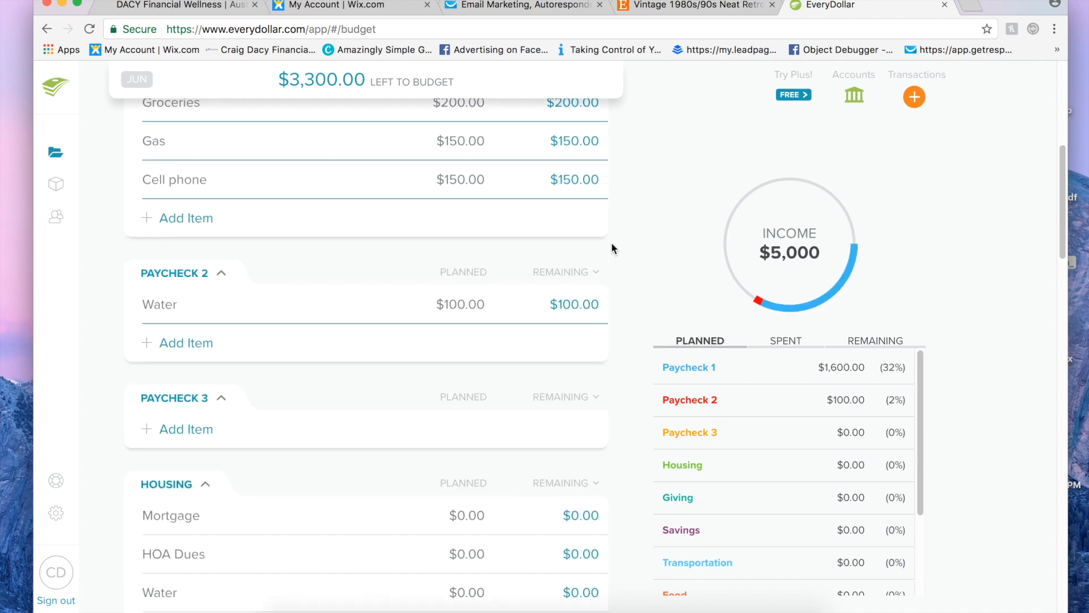
scroll(613, 248, up, 2)
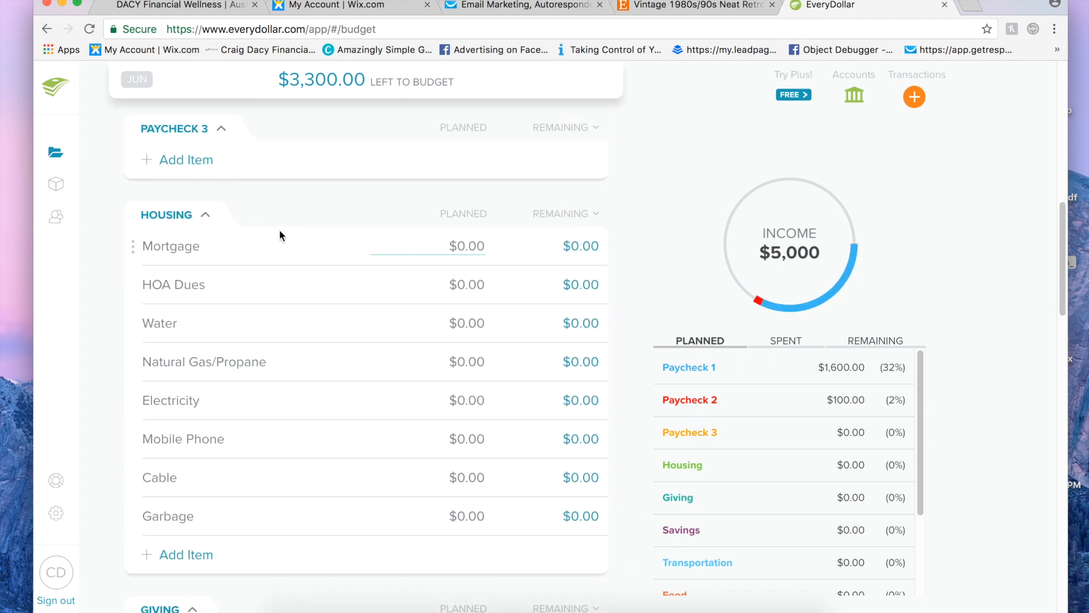
click(183, 216)
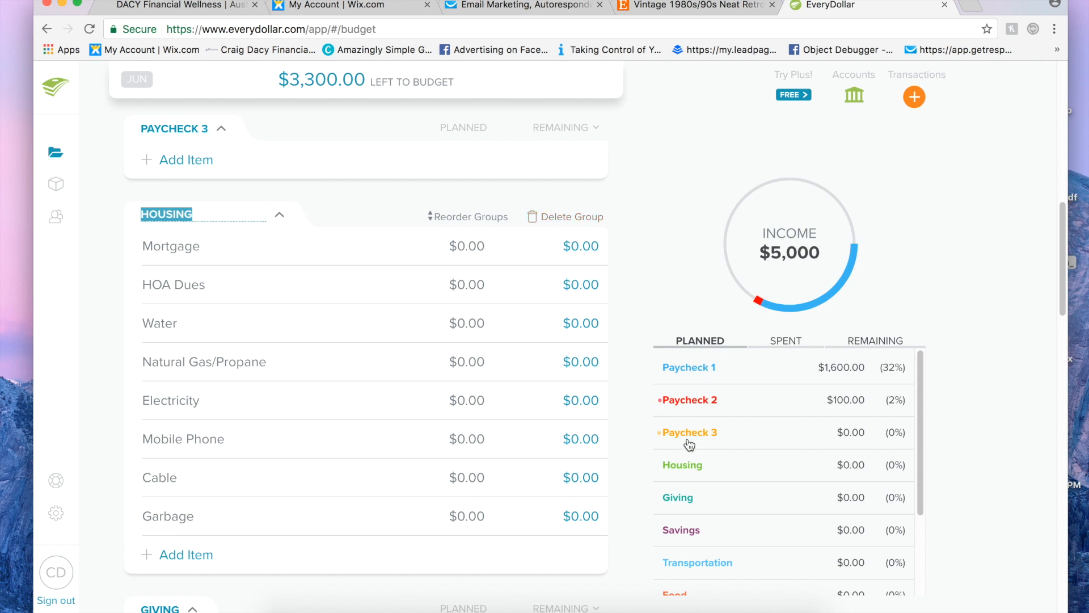
click(627, 275)
scroll(628, 278, down, 7)
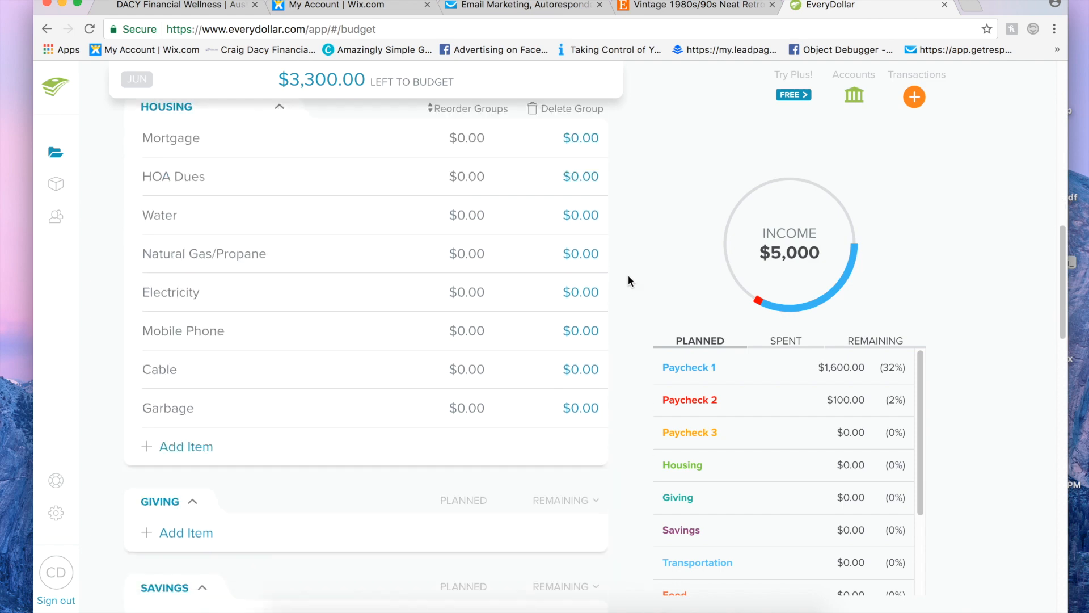
scroll(628, 276, up, 10)
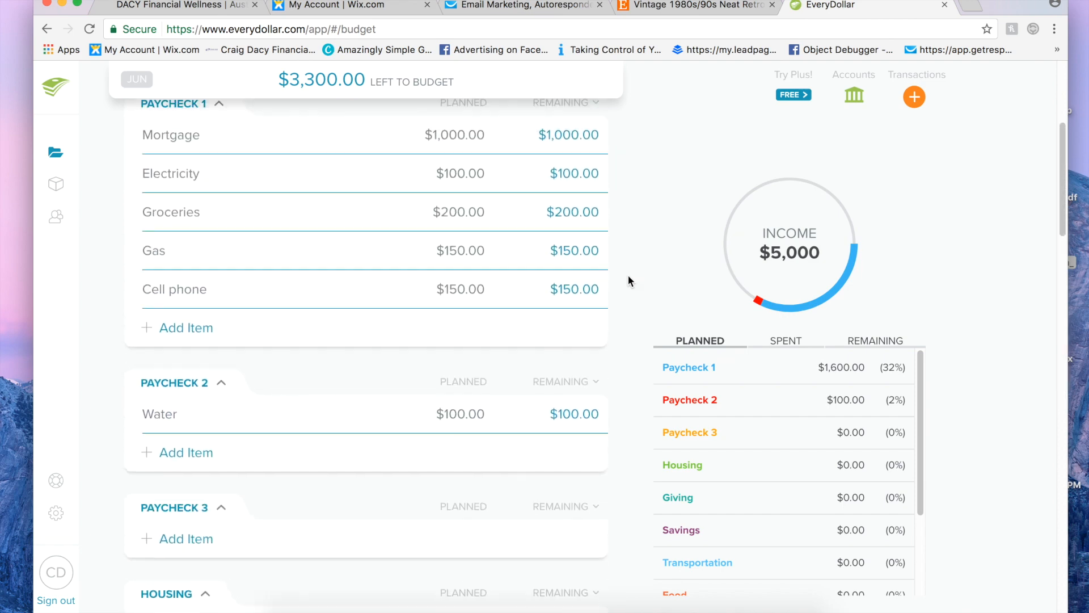
scroll(628, 278, up, 1)
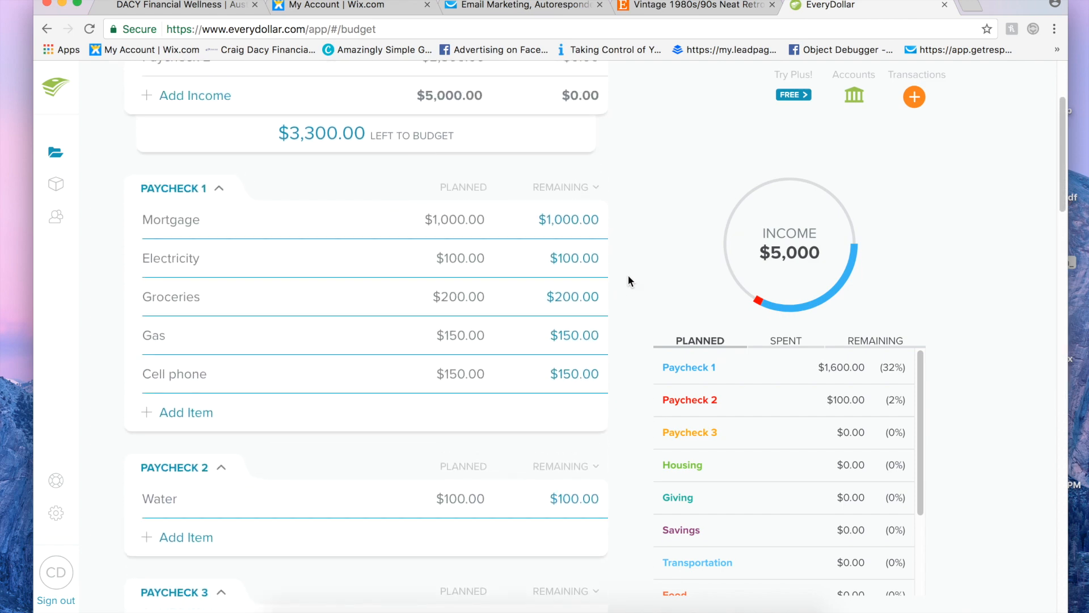
scroll(628, 275, up, 2)
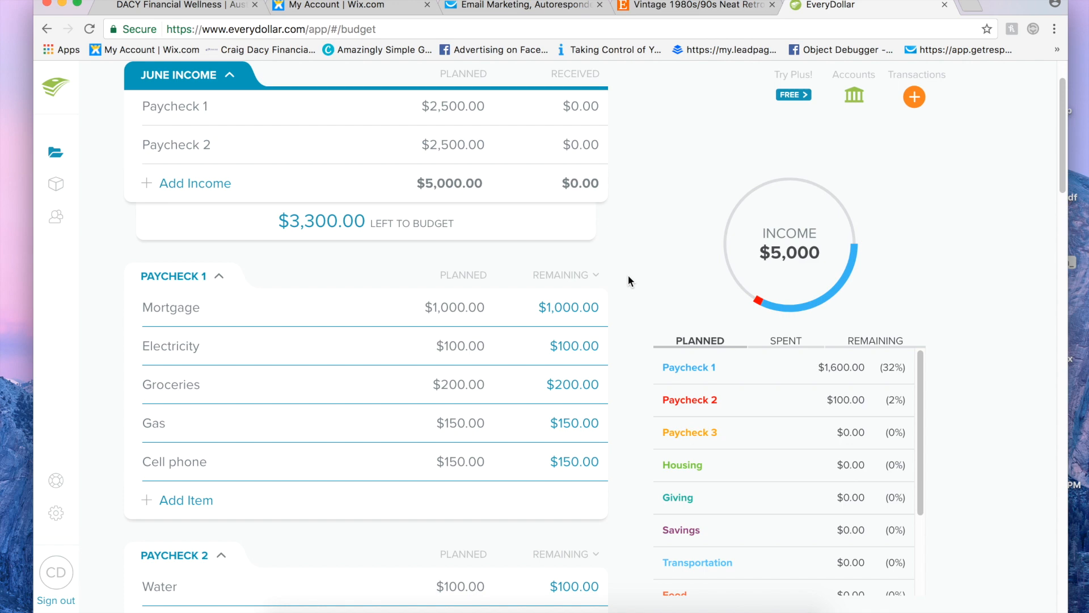
scroll(628, 274, down, 3)
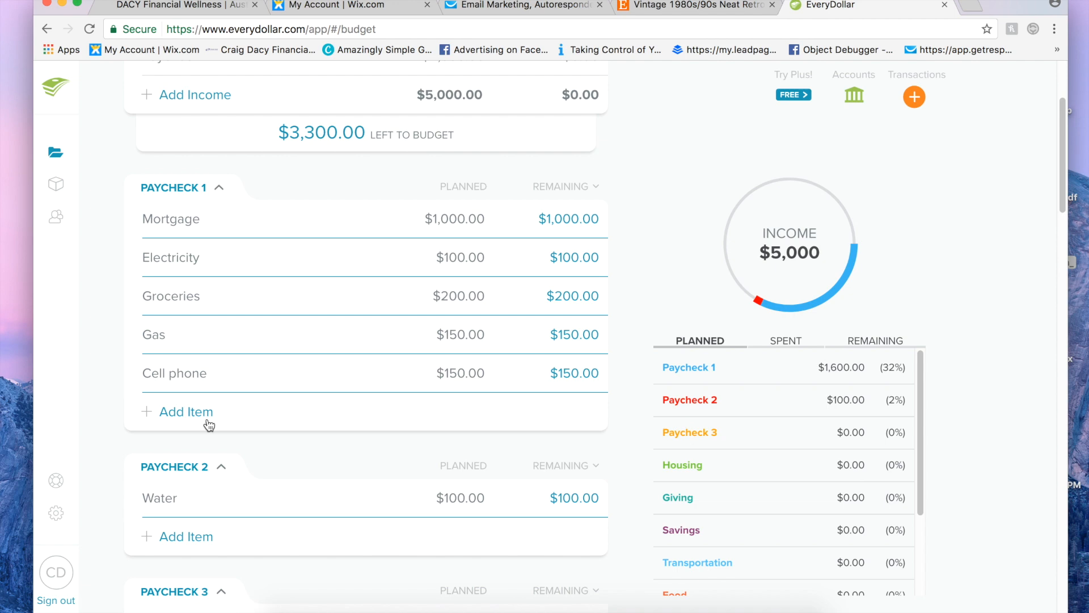
scroll(291, 434, up, 3)
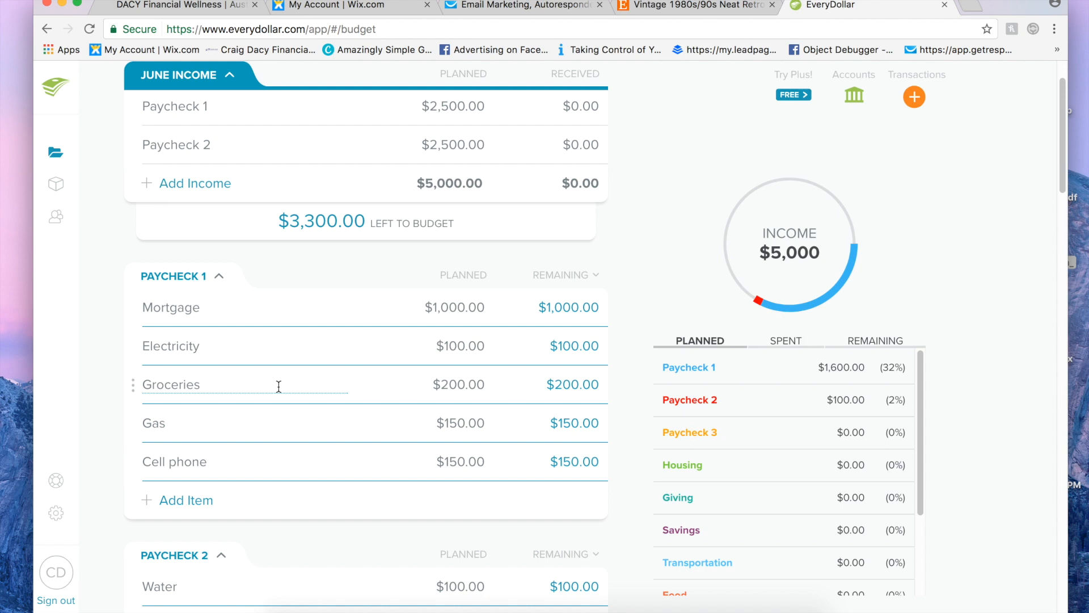
Step: Rename the Mortgage item in the Paycheck 1 group as Mortgage 1
scroll(278, 386, down, 2)
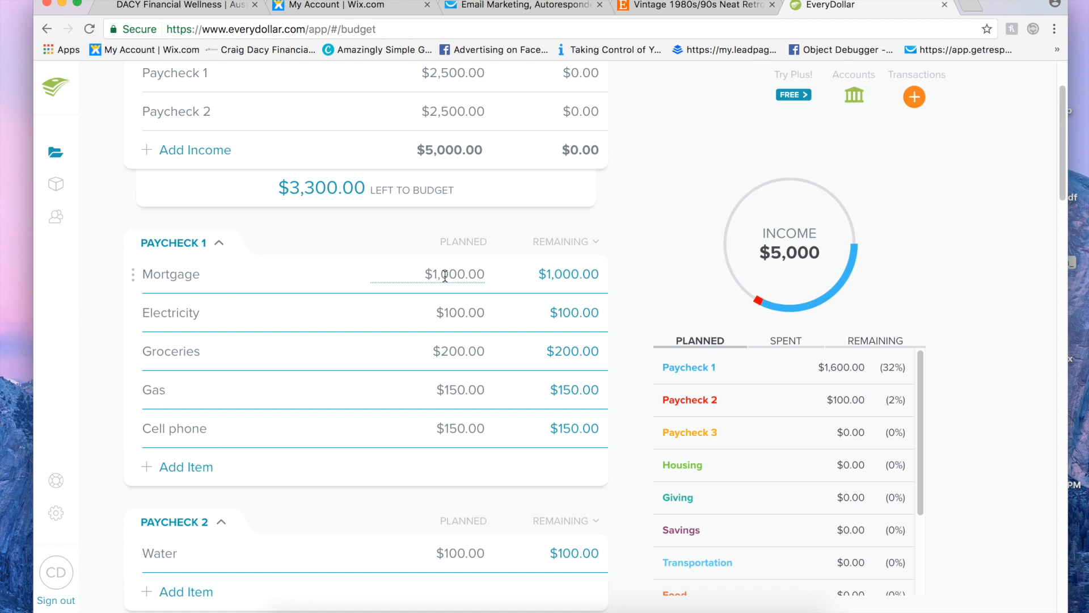
click(229, 279)
click(229, 279)
text(1)
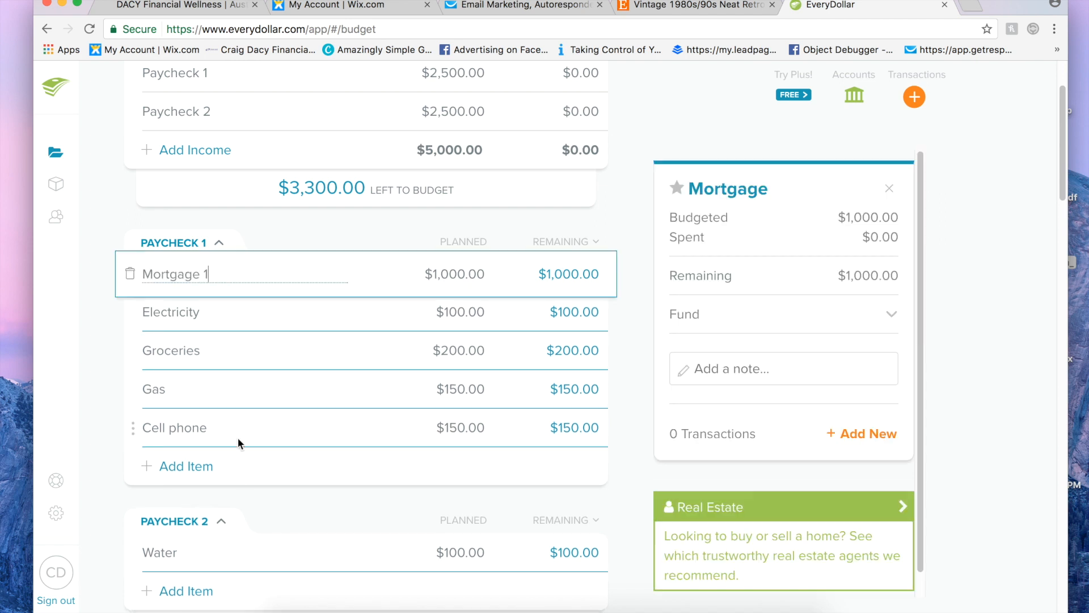
Step: Add a Mortgage 2 item to the Paycheck 2 group with a planned amount of $500
click(173, 591)
scroll(203, 542, down, 2)
text(Mort)
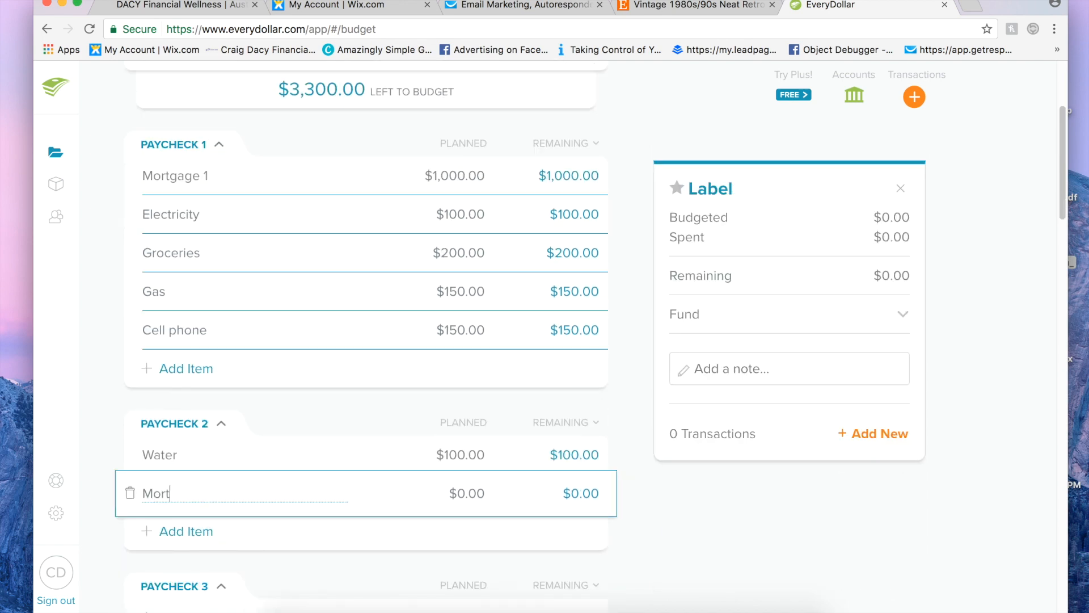
text(gage 2)
click(471, 493)
text(500)
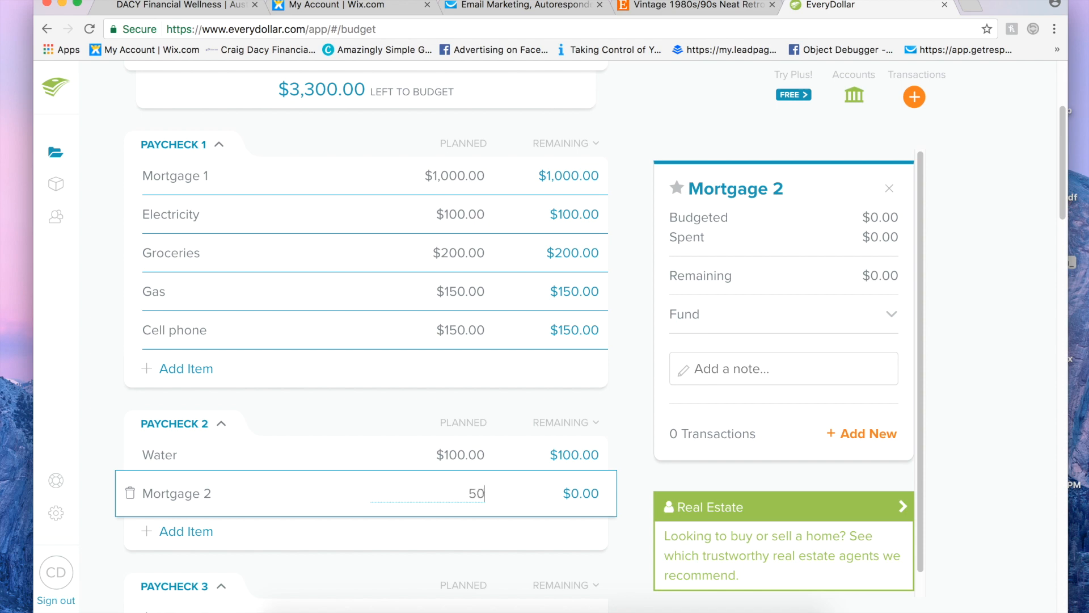
click(345, 410)
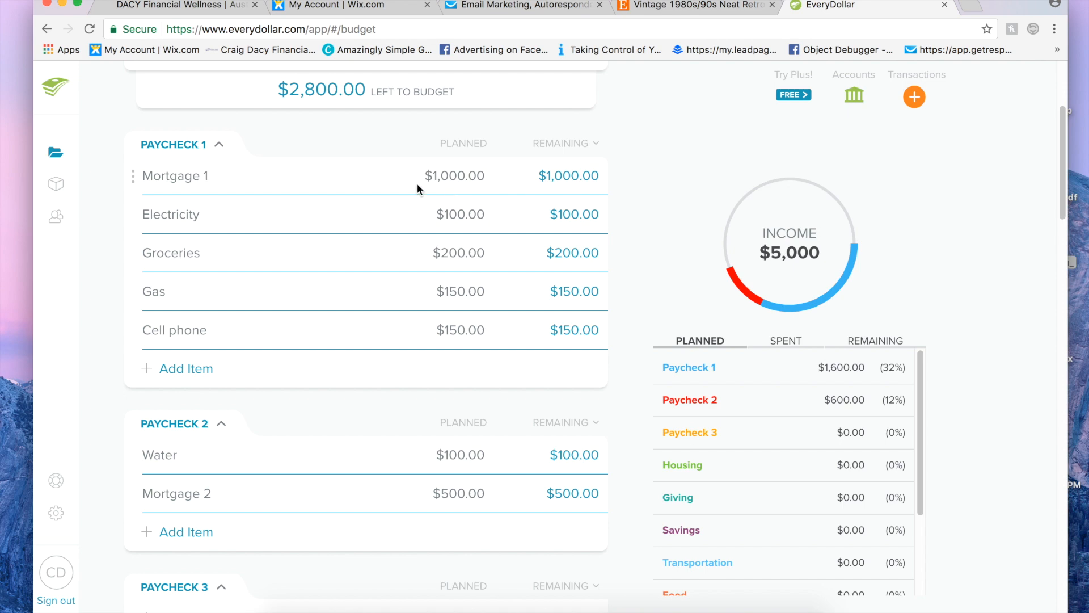
scroll(226, 159, up, 1)
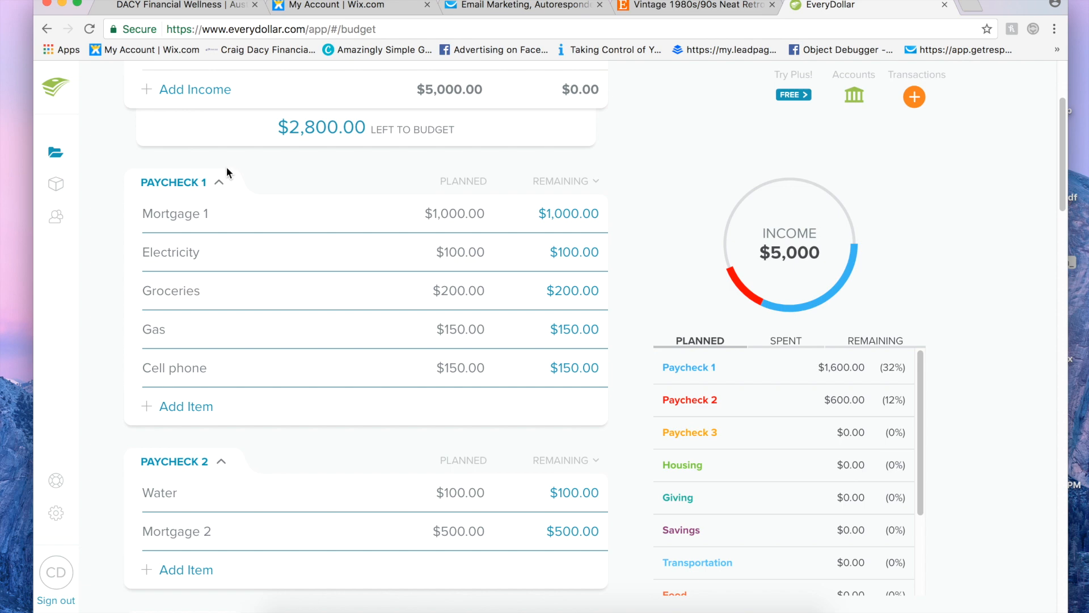